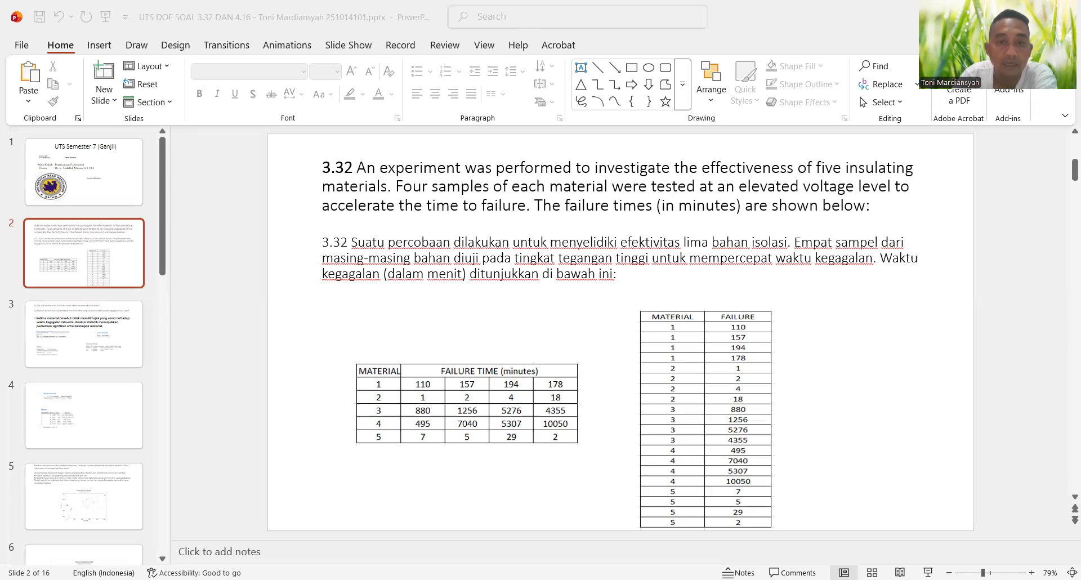
Step: Switch to Minitab and start a One-Way ANOVA with FAILURE as the response and MATERIAL as the factor
{"action": "key", "text": "alt+Tab"}
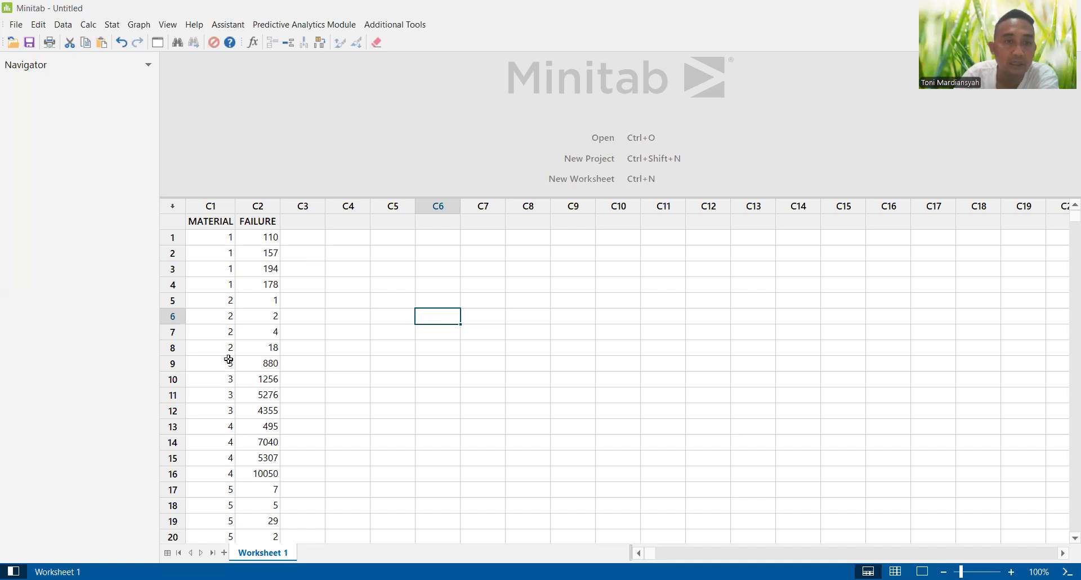
{"action": "scroll", "coordinate": [235, 323], "scroll_direction": "down", "scroll_amount": 1}
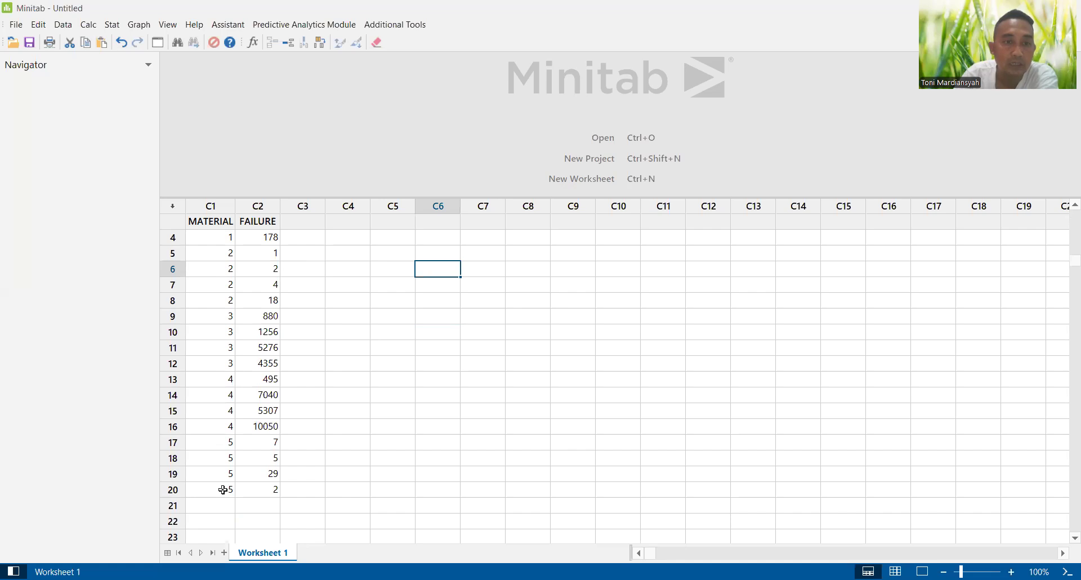
{"action": "scroll", "coordinate": [228, 254], "scroll_direction": "up", "scroll_amount": 1}
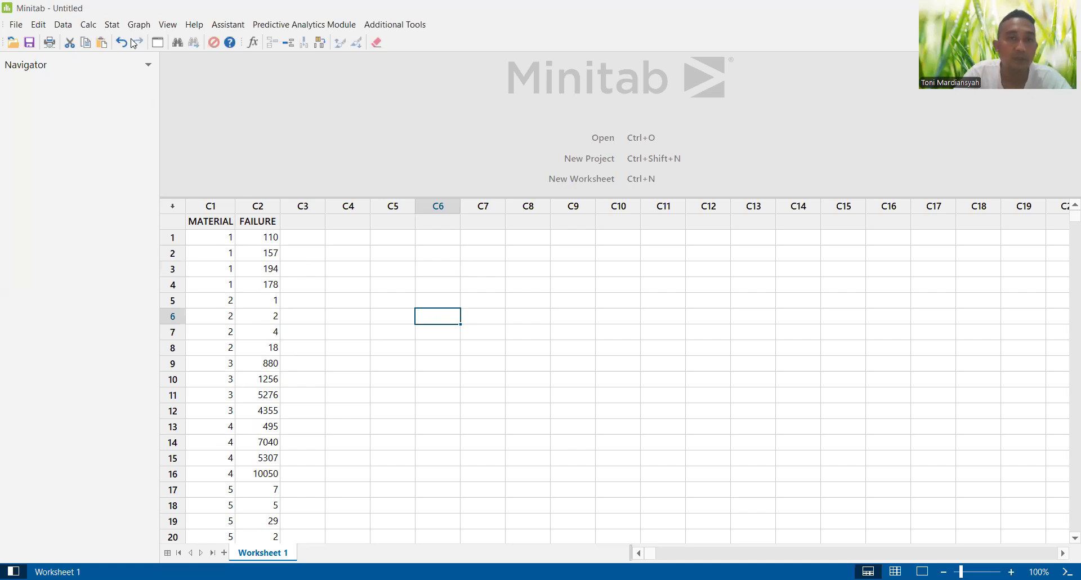
{"action": "left_click", "coordinate": [111, 25]}
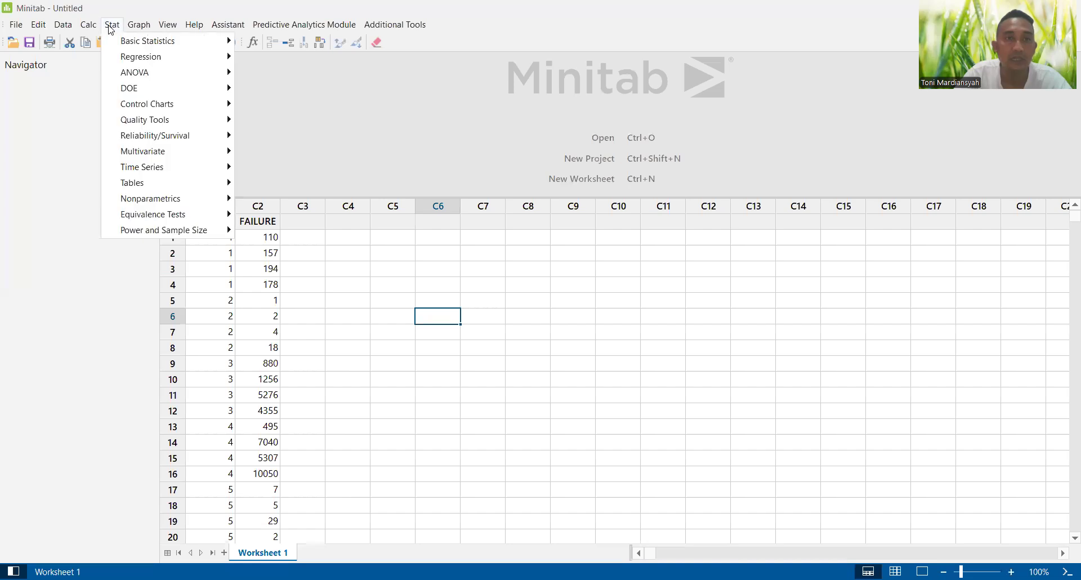
{"action": "mouse_move", "coordinate": [135, 72]}
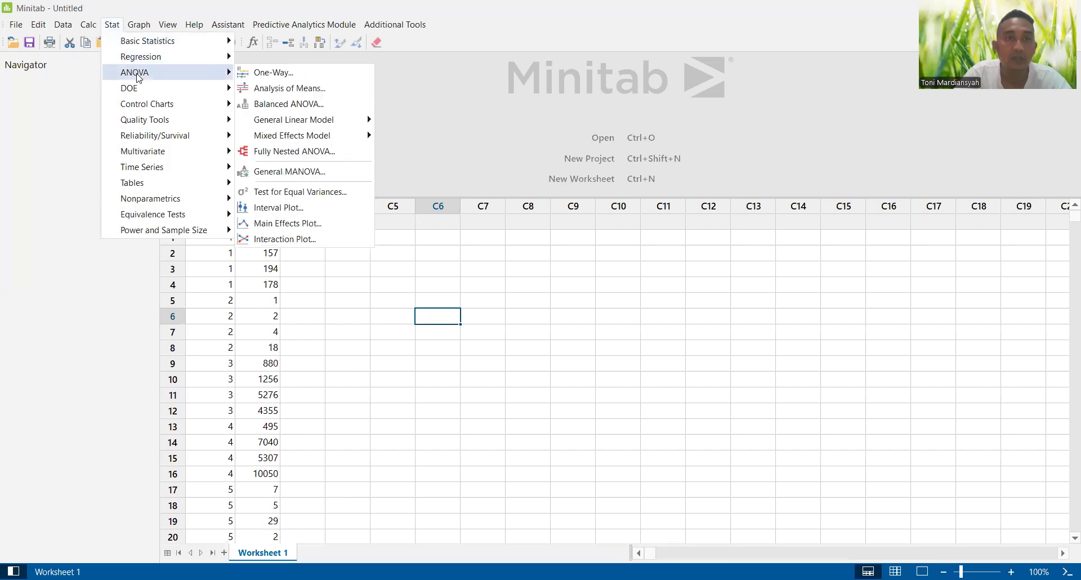
{"action": "left_click", "coordinate": [279, 73]}
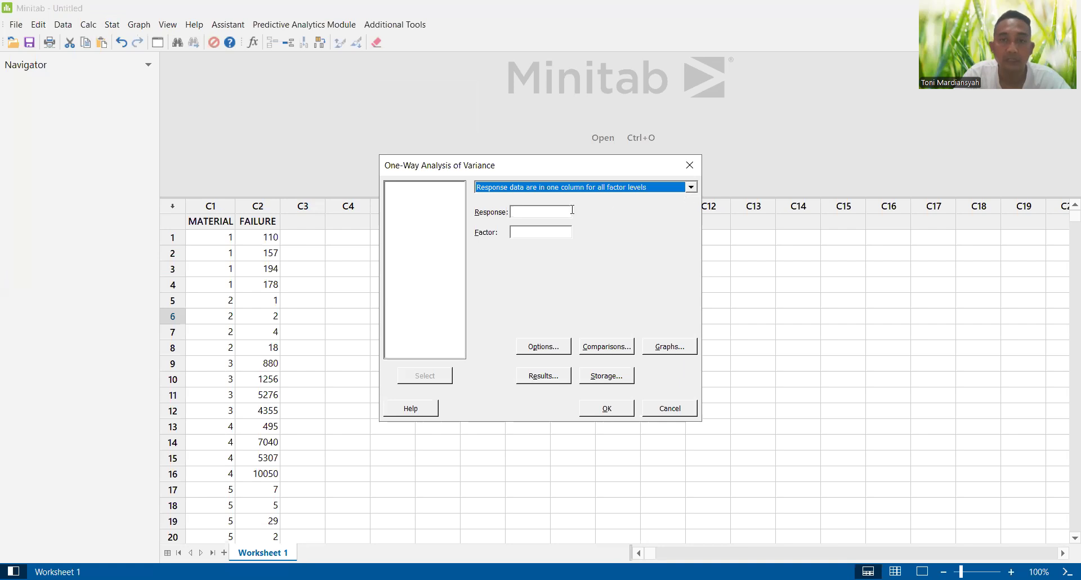
{"action": "left_click", "coordinate": [542, 212]}
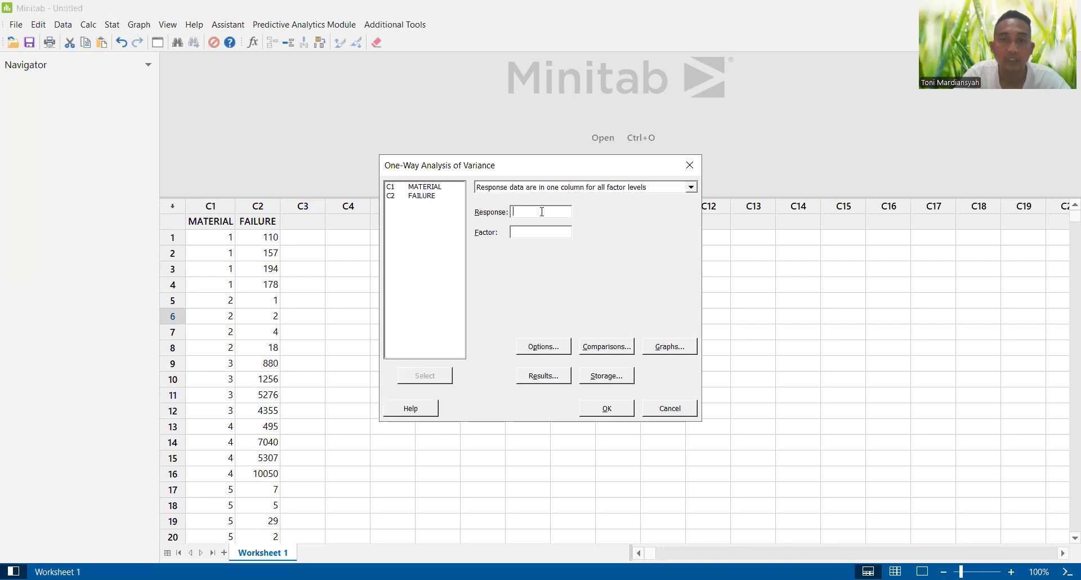
{"action": "left_click", "coordinate": [418, 197]}
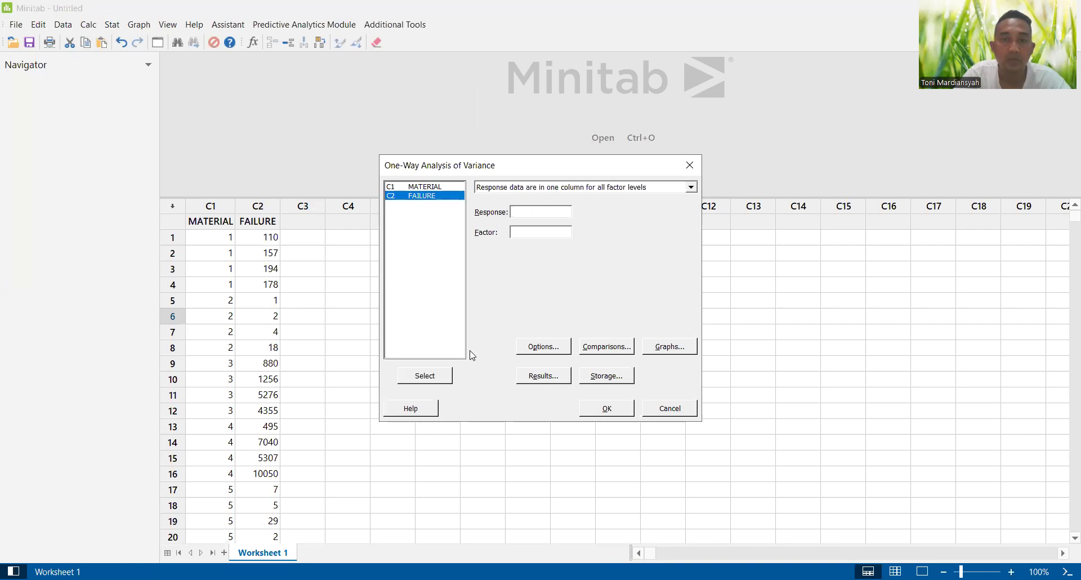
{"action": "left_click", "coordinate": [434, 382]}
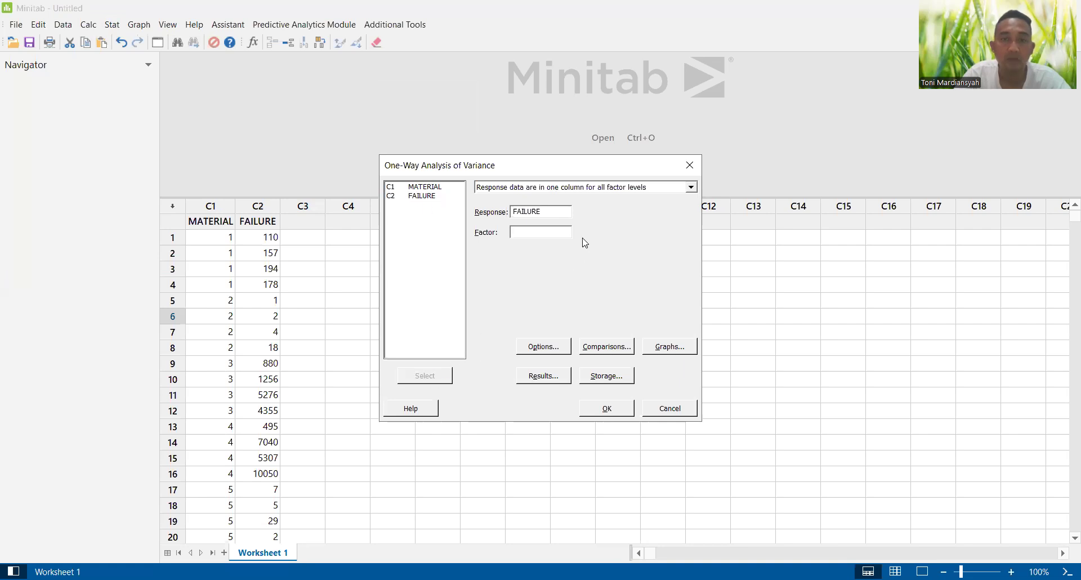
{"action": "double_click", "coordinate": [417, 188]}
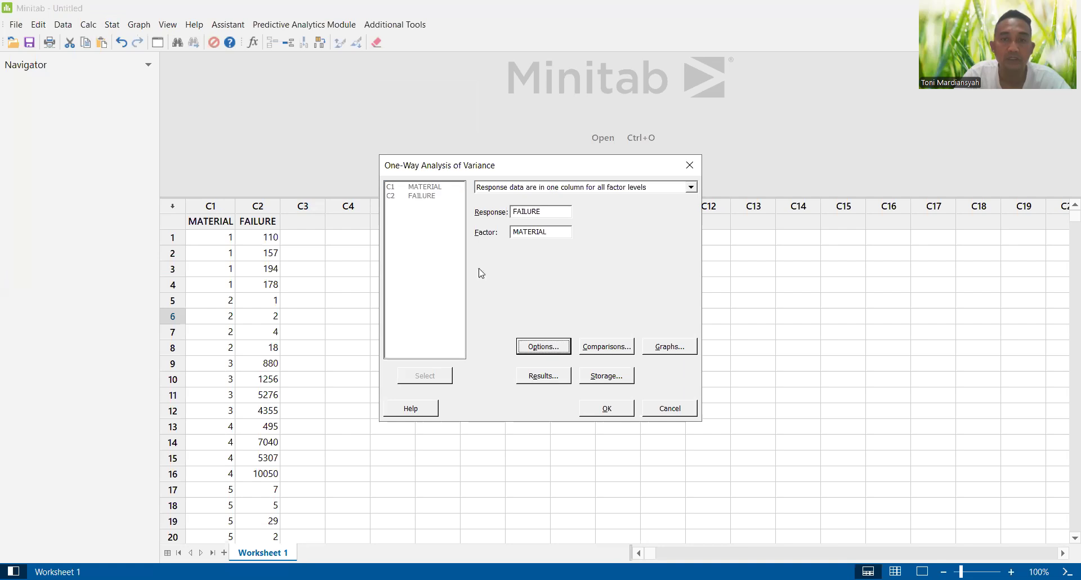
{"action": "left_click", "coordinate": [550, 232]}
{"action": "left_click", "coordinate": [430, 251]}
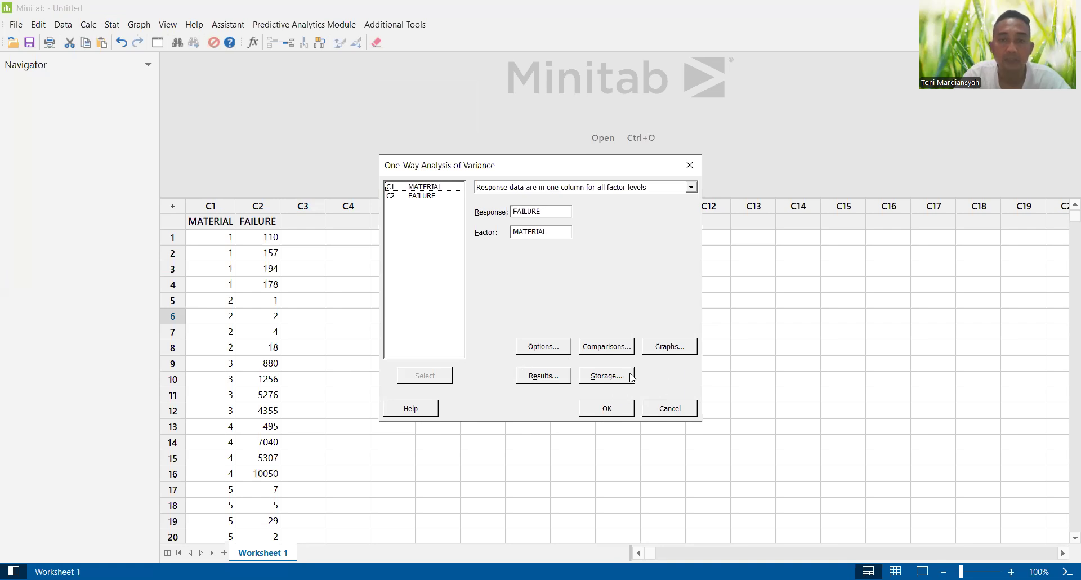
Step: Enable the Fisher comparison procedure for the one-way ANOVA
{"action": "left_click", "coordinate": [611, 349]}
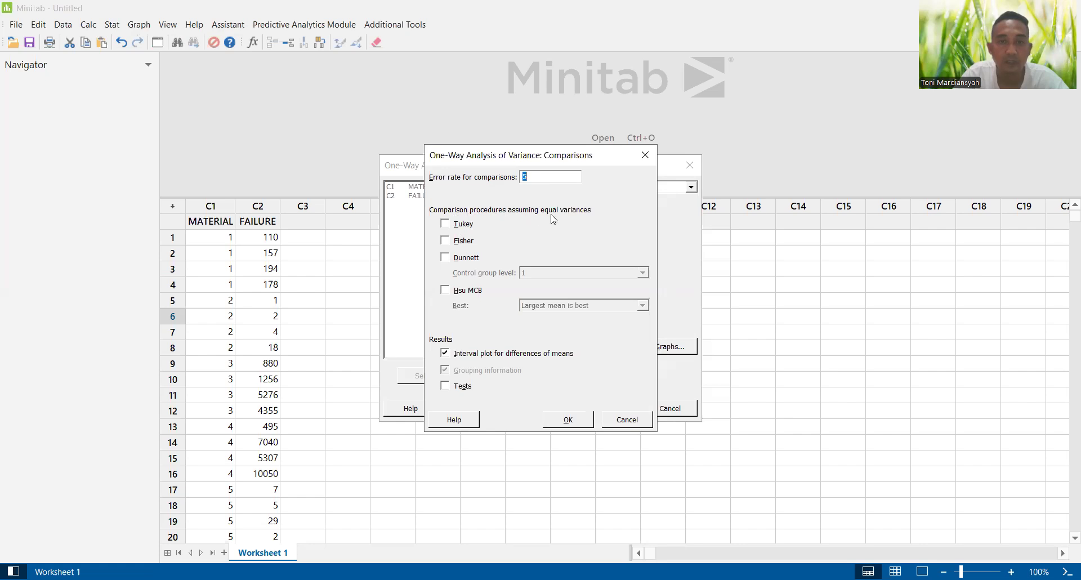
{"action": "left_click", "coordinate": [445, 241]}
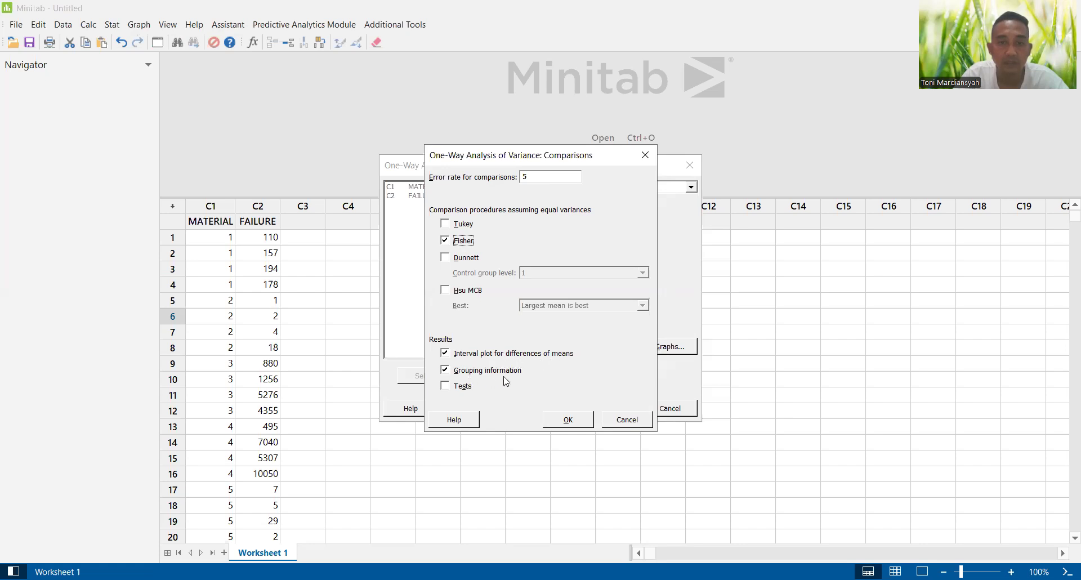
{"action": "left_click", "coordinate": [566, 419]}
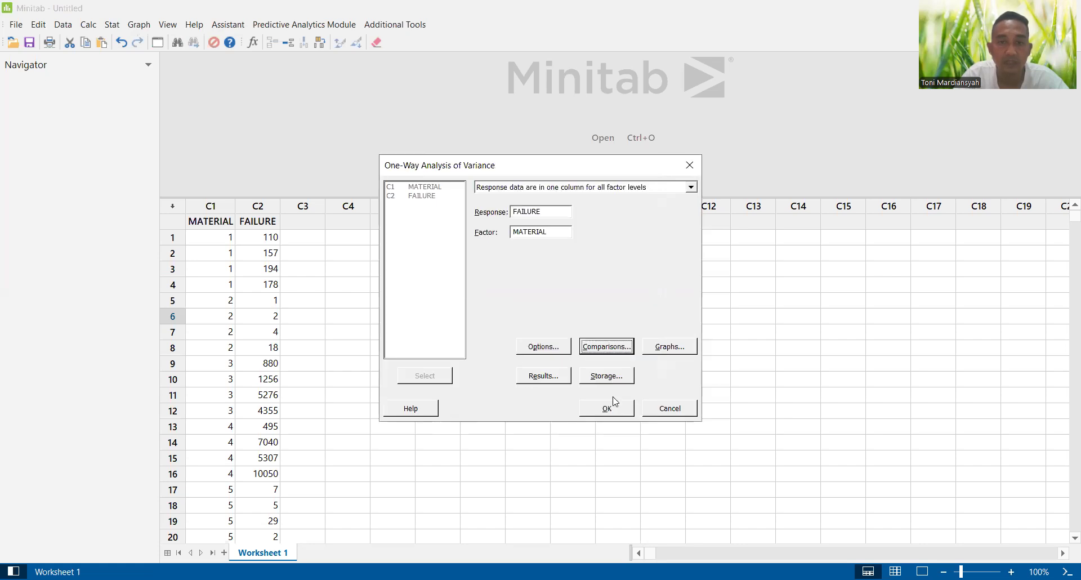
Step: Add the individual value plot to the ANOVA's data plots
{"action": "left_click", "coordinate": [670, 350]}
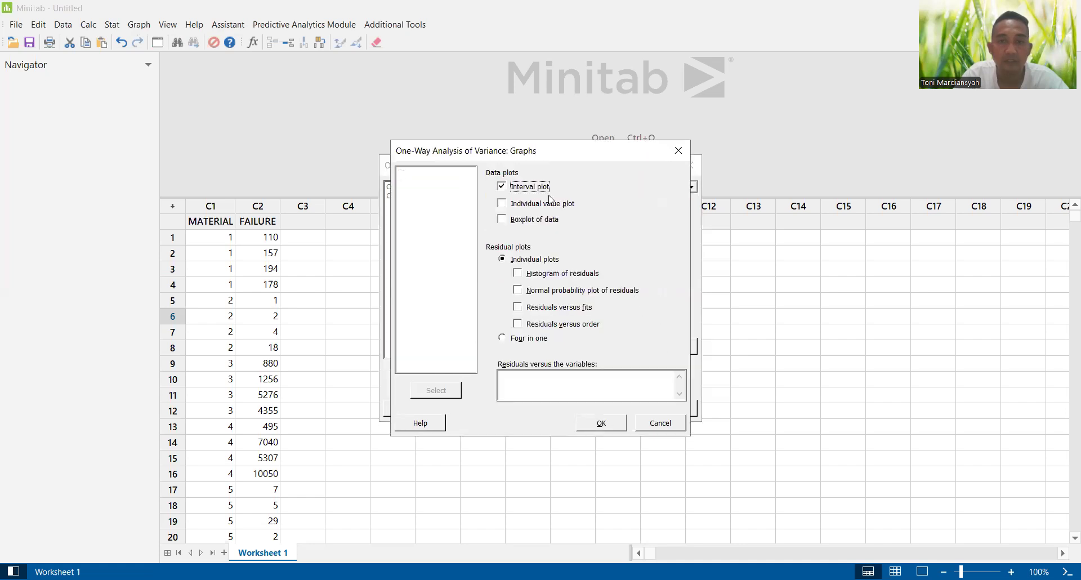
{"action": "left_click", "coordinate": [501, 206]}
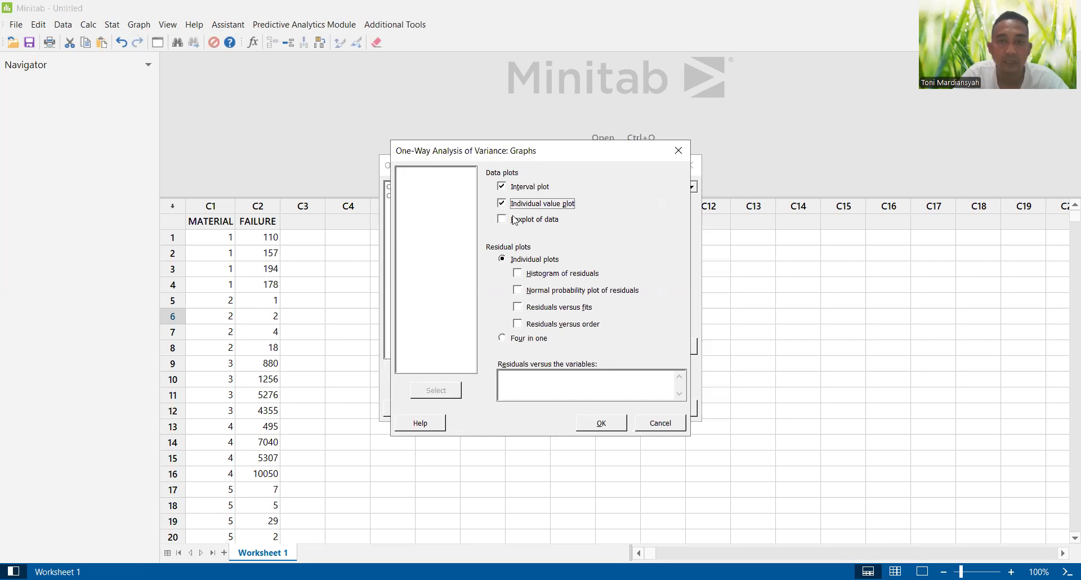
{"action": "left_click", "coordinate": [618, 428]}
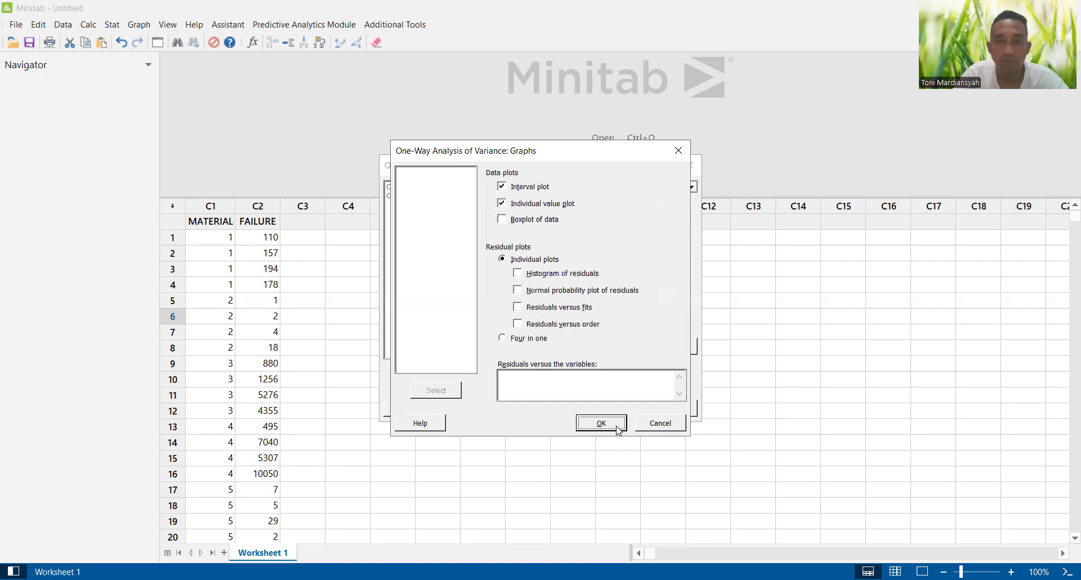
Step: Set the ANOVA's display of results to expanded tables
{"action": "left_click", "coordinate": [549, 377]}
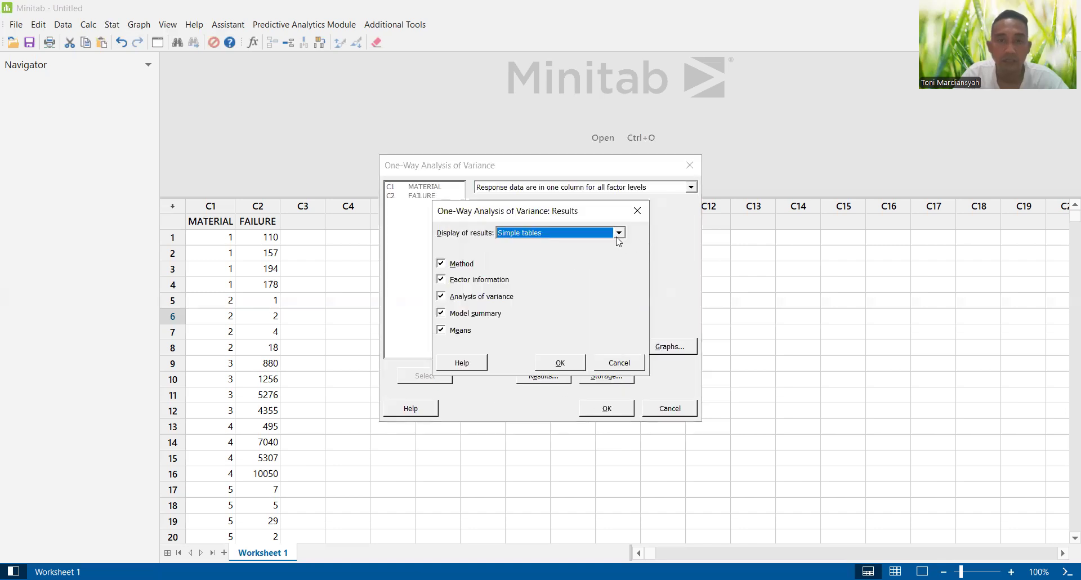
{"action": "left_click", "coordinate": [619, 233]}
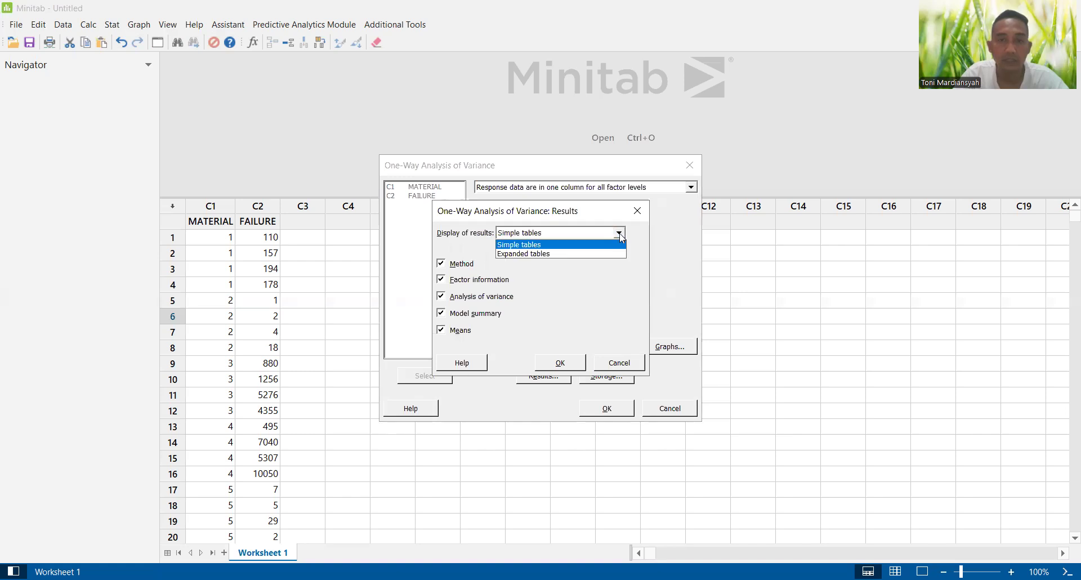
{"action": "left_click", "coordinate": [594, 253]}
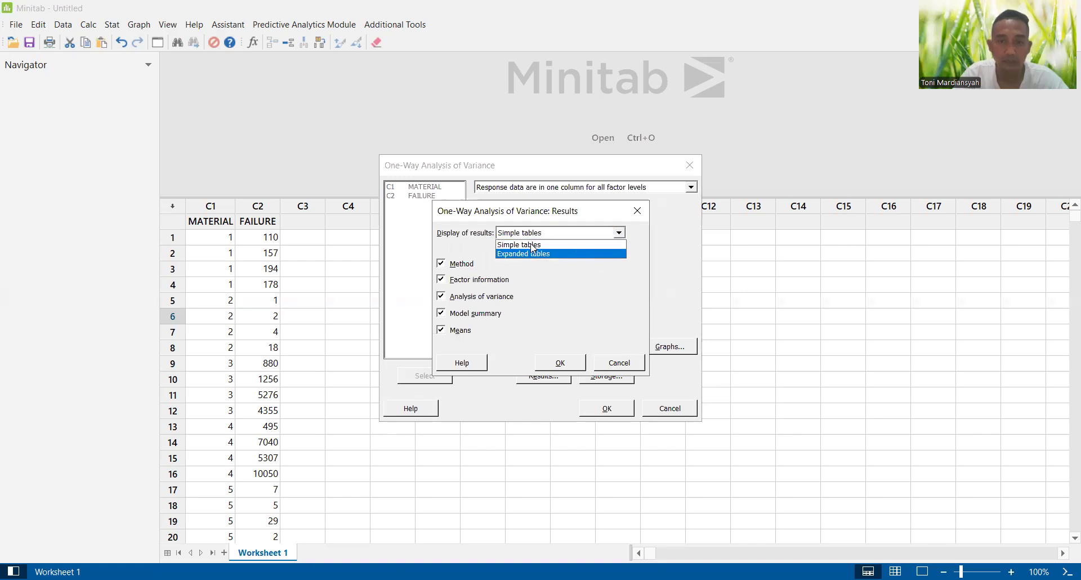
{"action": "left_click", "coordinate": [573, 367]}
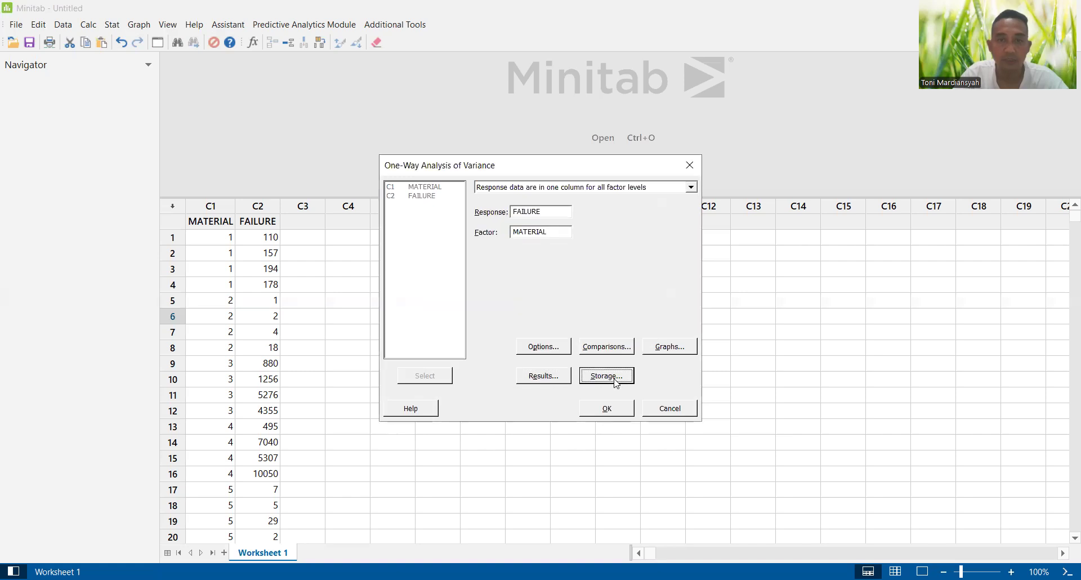
Step: Store the fits and residuals in the worksheet and run the one-way ANOVA
{"action": "left_click", "coordinate": [614, 377]}
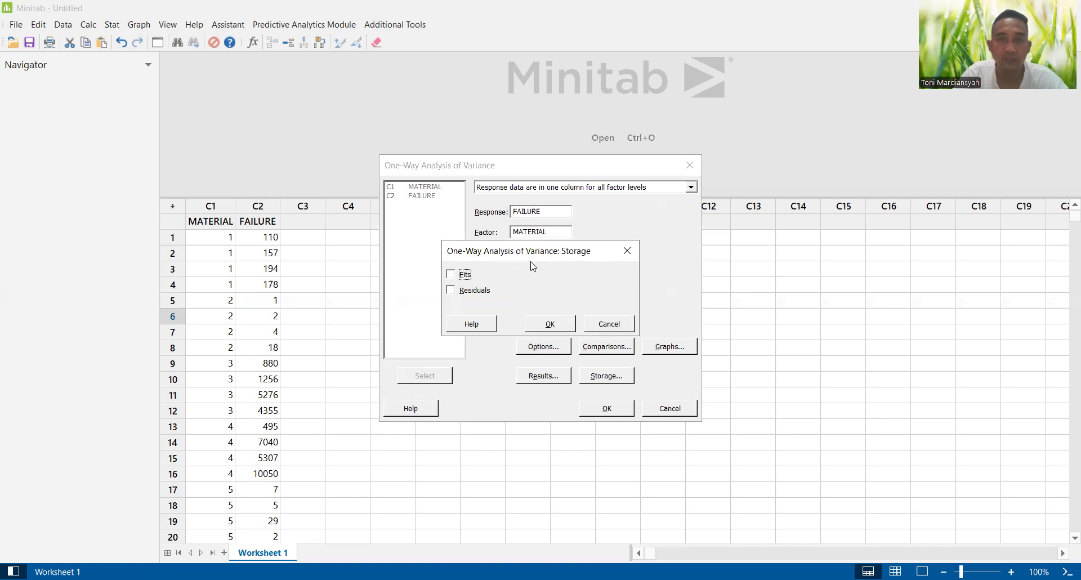
{"action": "left_click", "coordinate": [450, 275]}
{"action": "left_click", "coordinate": [451, 290]}
{"action": "left_click", "coordinate": [550, 325]}
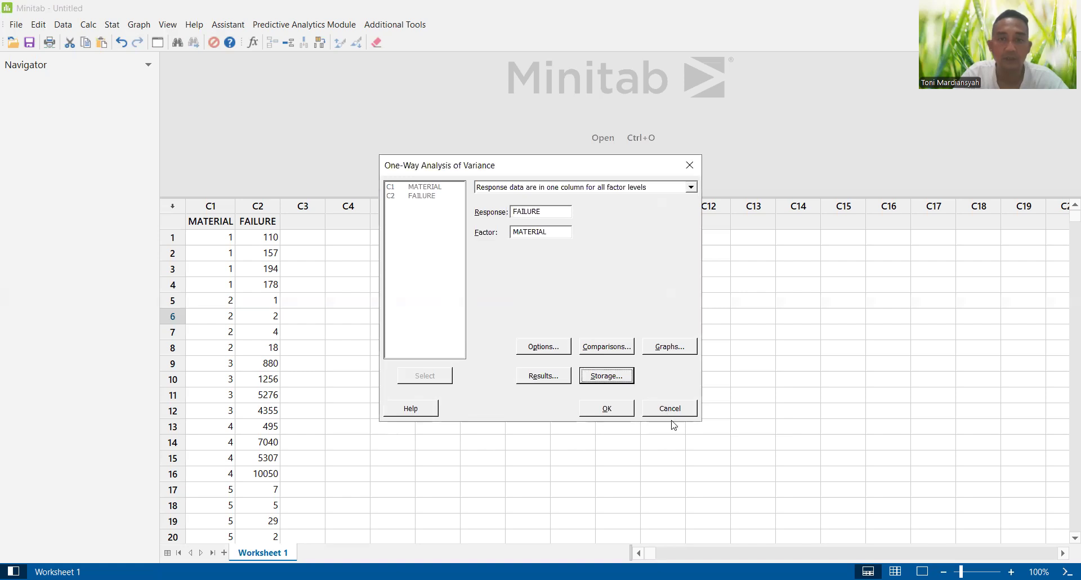
{"action": "left_click", "coordinate": [615, 409]}
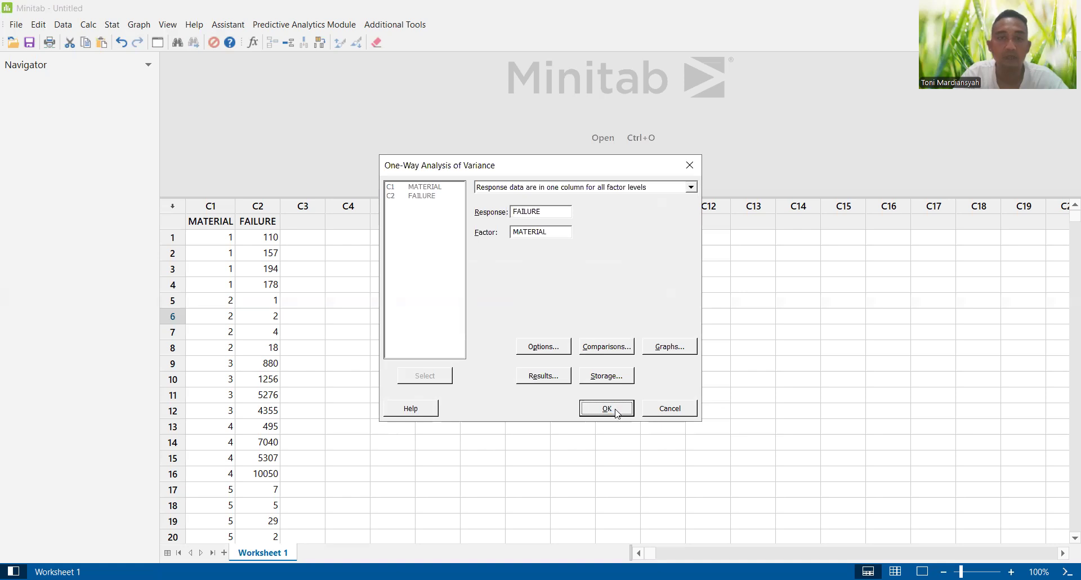
{"action": "left_click", "coordinate": [616, 410]}
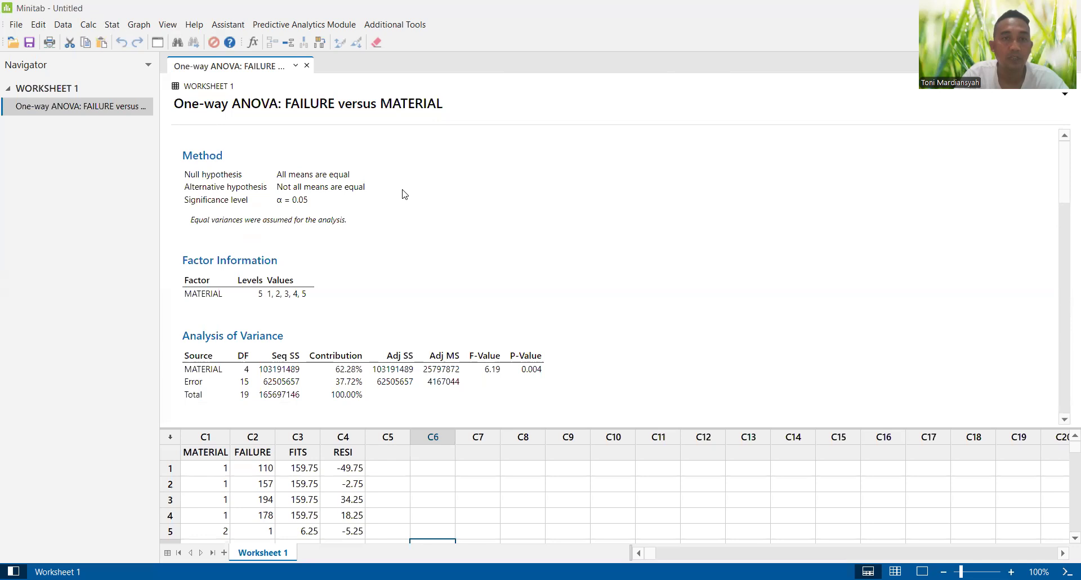
Step: Examine the ANOVA output: variance table, model summary, means, Fisher groupings, and the interval and individual value plots
{"action": "scroll", "coordinate": [408, 195], "scroll_direction": "down", "scroll_amount": 5}
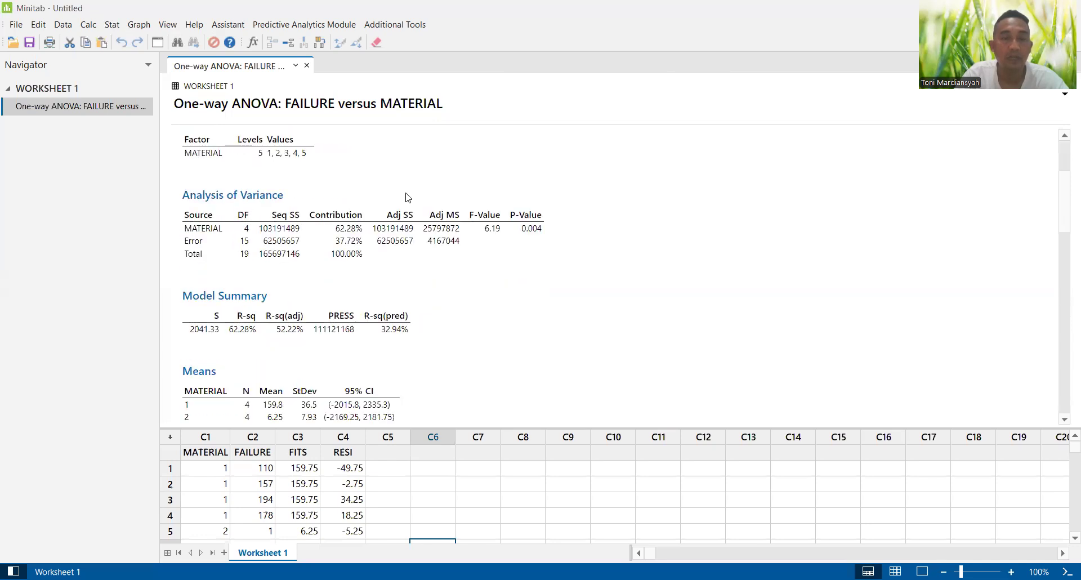
{"action": "scroll", "coordinate": [407, 200], "scroll_direction": "down", "scroll_amount": 10}
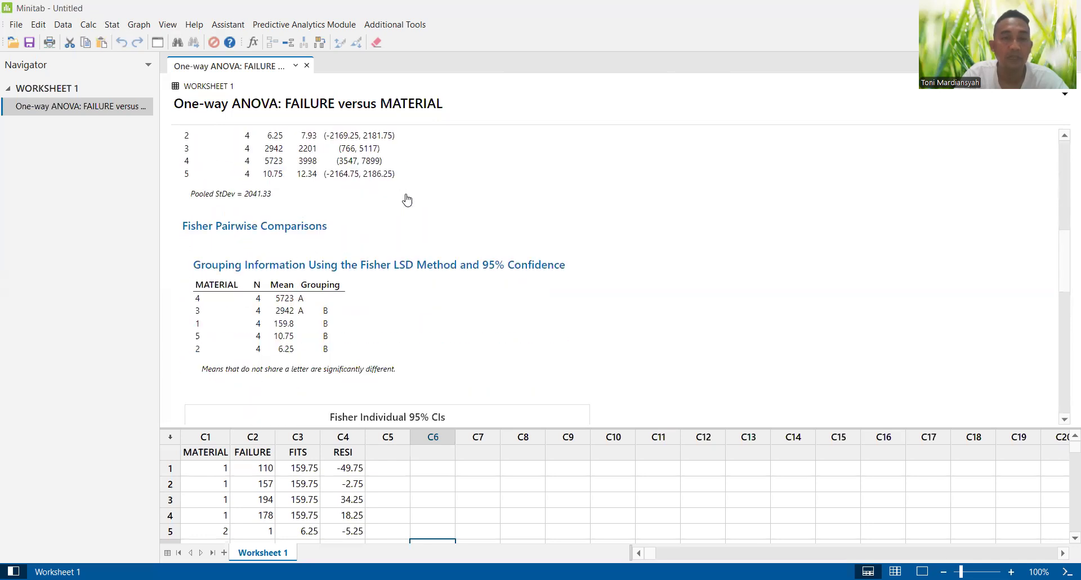
{"action": "scroll", "coordinate": [408, 198], "scroll_direction": "up", "scroll_amount": 15}
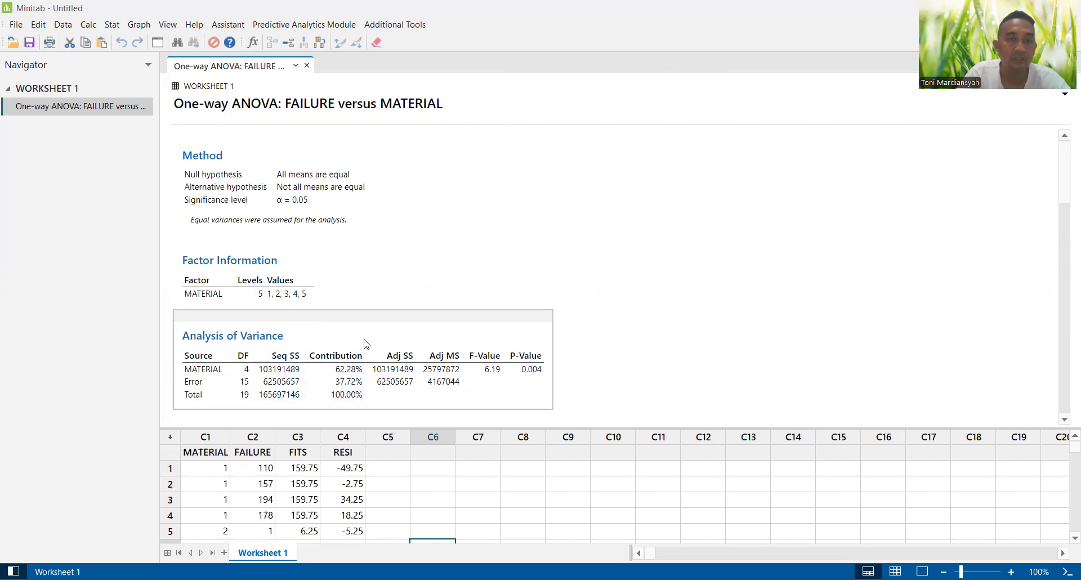
{"action": "scroll", "coordinate": [365, 344], "scroll_direction": "down", "scroll_amount": 5}
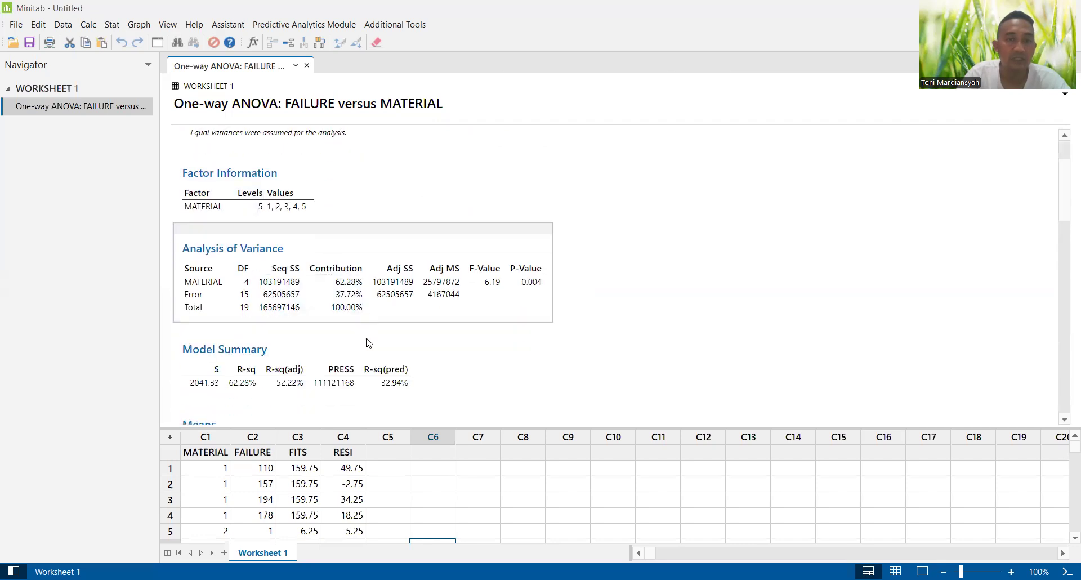
{"action": "scroll", "coordinate": [337, 332], "scroll_direction": "down", "scroll_amount": 3}
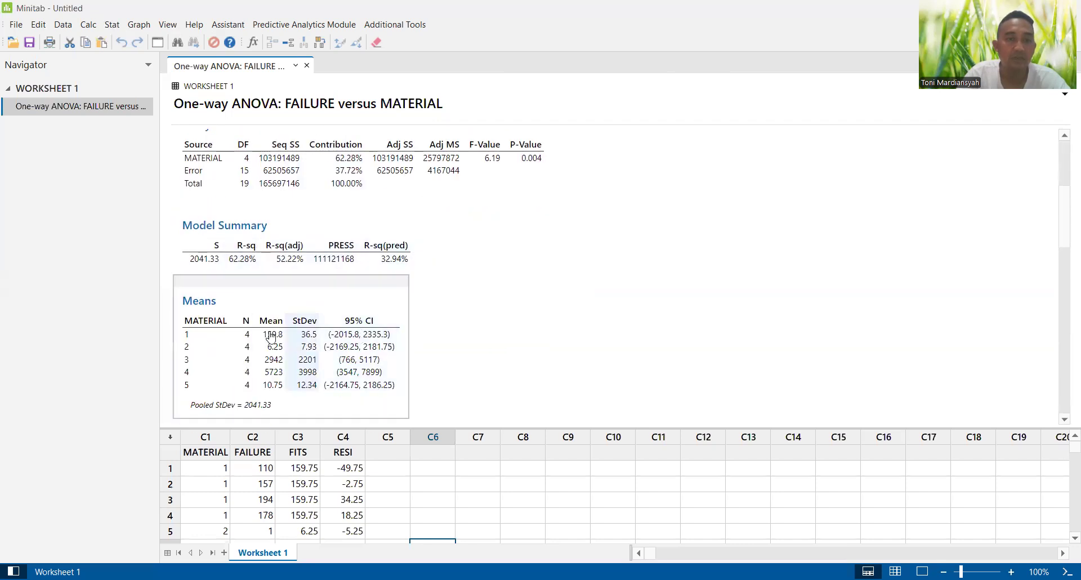
{"action": "scroll", "coordinate": [260, 337], "scroll_direction": "down", "scroll_amount": 5}
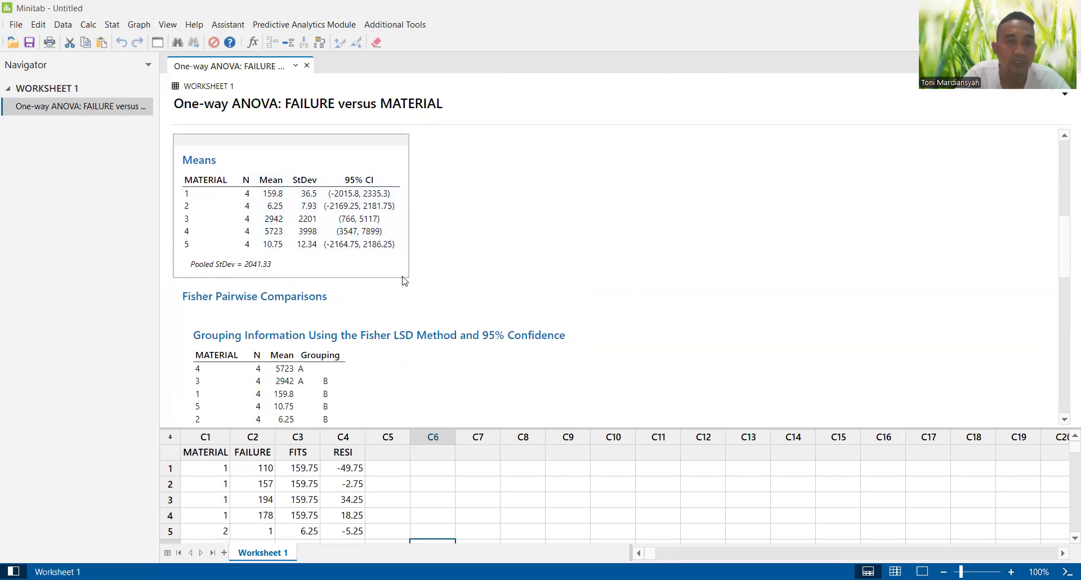
{"action": "scroll", "coordinate": [403, 280], "scroll_direction": "down", "scroll_amount": 8}
{"action": "scroll", "coordinate": [403, 280], "scroll_direction": "down", "scroll_amount": 15}
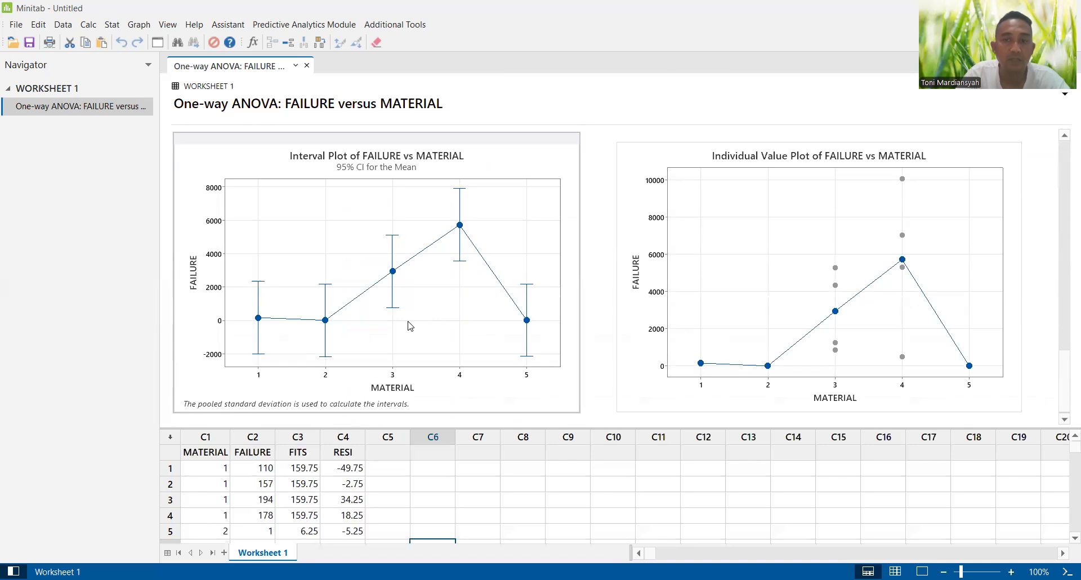
{"action": "scroll", "coordinate": [408, 322], "scroll_direction": "up", "scroll_amount": 8}
{"action": "scroll", "coordinate": [409, 321], "scroll_direction": "down", "scroll_amount": 8}
{"action": "scroll", "coordinate": [409, 322], "scroll_direction": "up", "scroll_amount": 5}
{"action": "scroll", "coordinate": [408, 320], "scroll_direction": "up", "scroll_amount": 10}
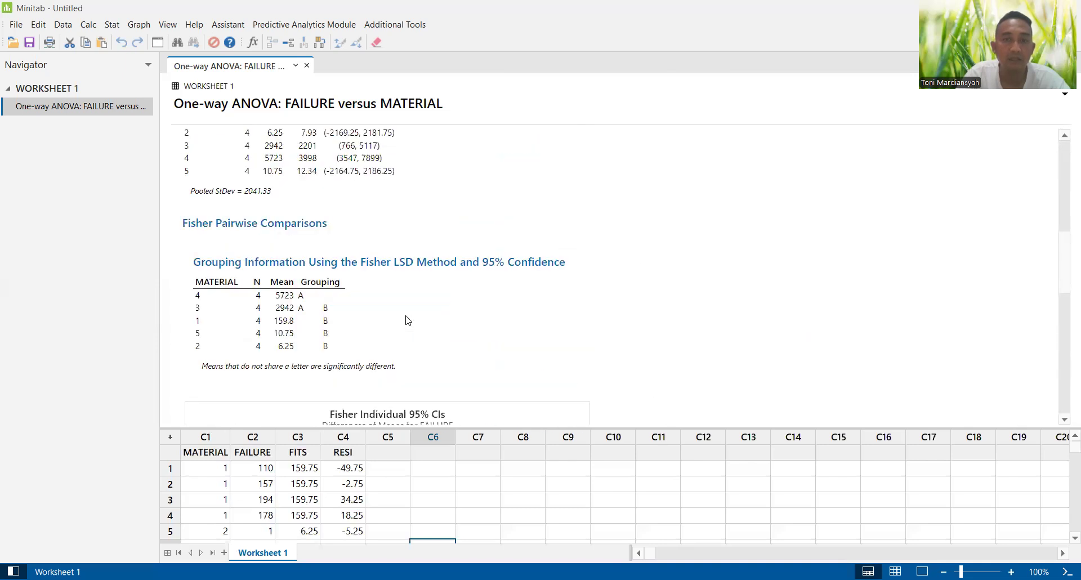
{"action": "scroll", "coordinate": [407, 314], "scroll_direction": "down", "scroll_amount": 15}
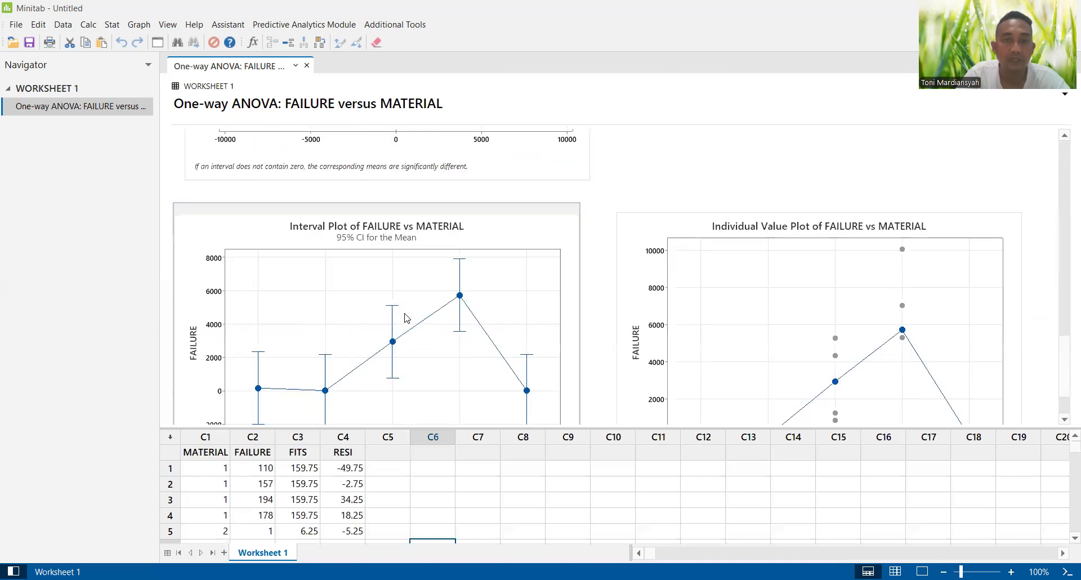
{"action": "left_click", "coordinate": [136, 26]}
{"action": "left_click", "coordinate": [113, 26]}
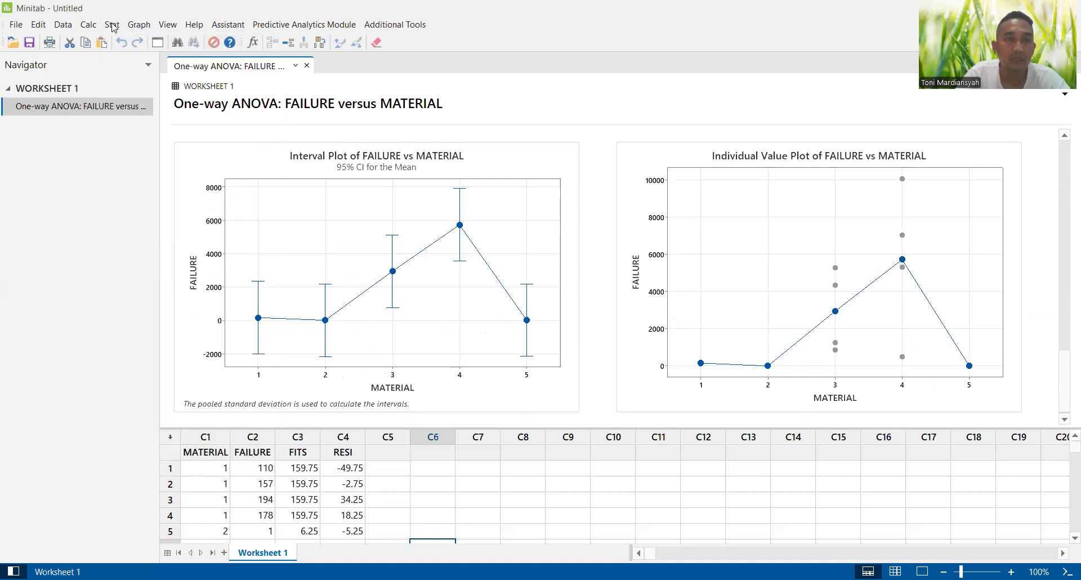
{"action": "left_click", "coordinate": [112, 26]}
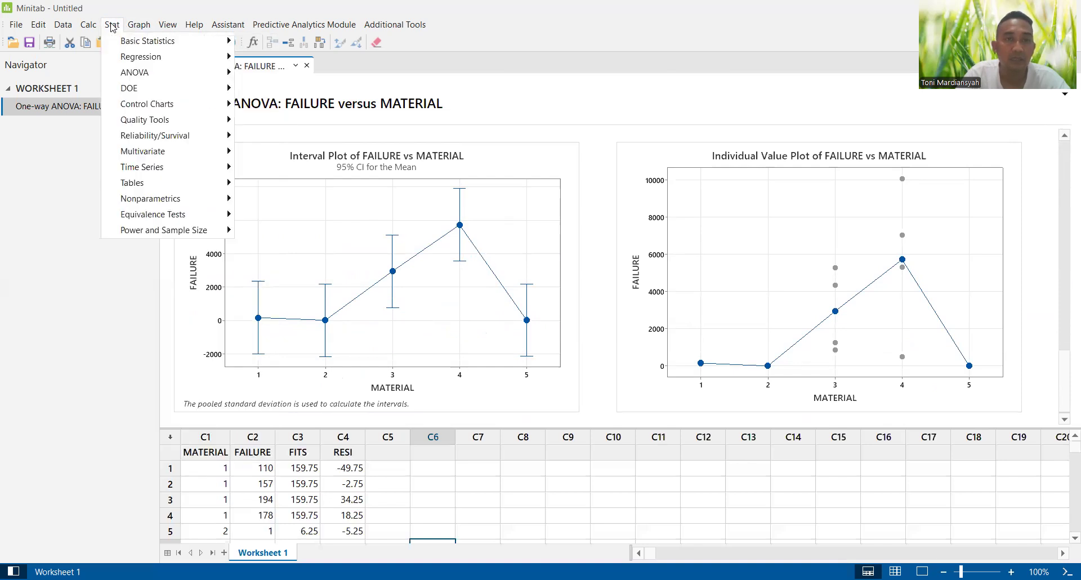
{"action": "mouse_move", "coordinate": [203, 73]}
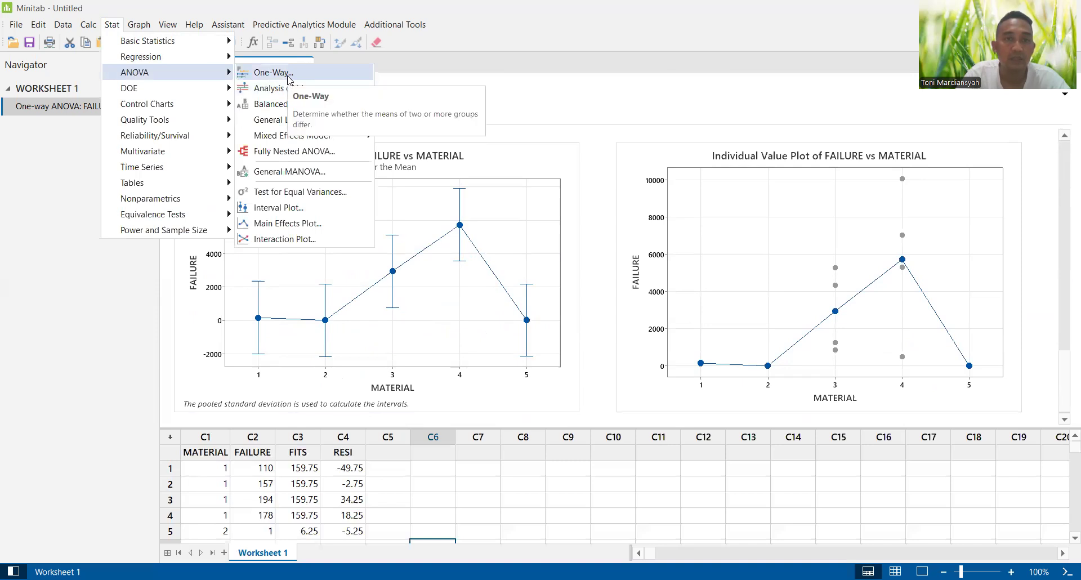
{"action": "left_click", "coordinate": [666, 509]}
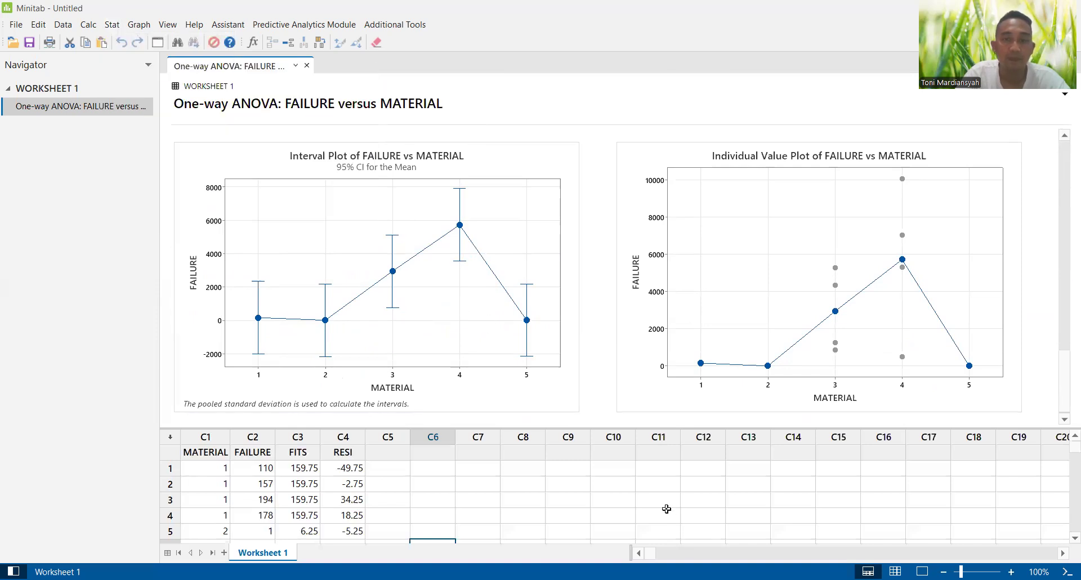
{"action": "left_click", "coordinate": [666, 508]}
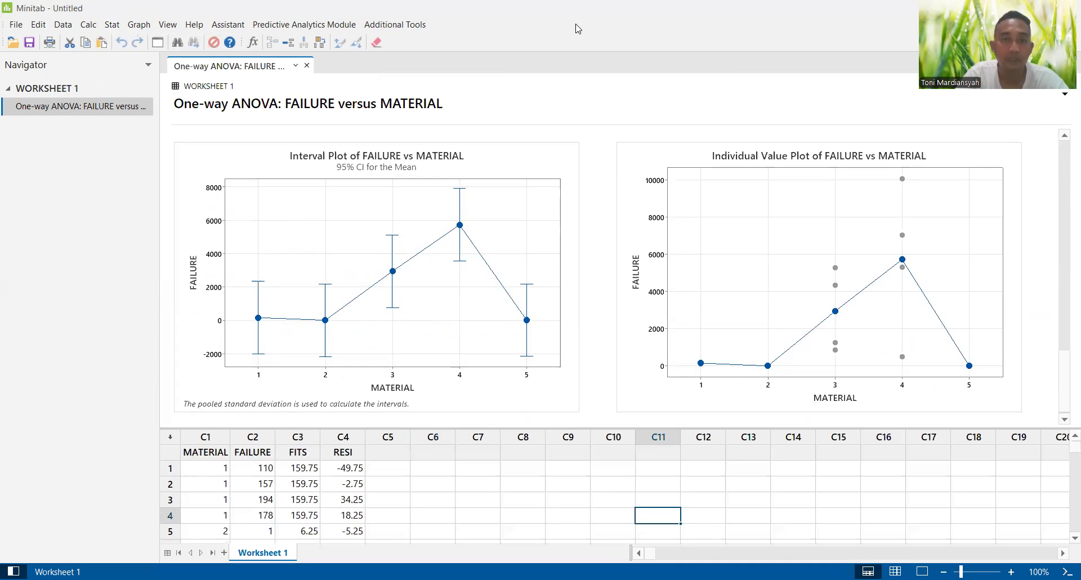
Step: Switch to the PowerPoint presentation and review the problem 3.32 answers and the problem 4.16 statement and data tables
{"action": "key", "text": "alt+Tab"}
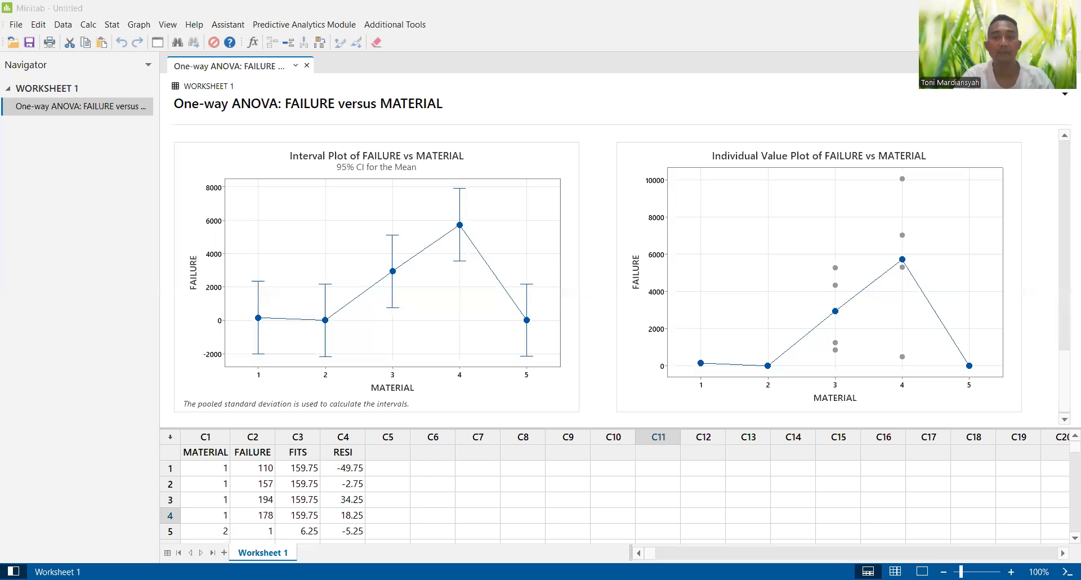
{"action": "key", "text": "alt+Tab"}
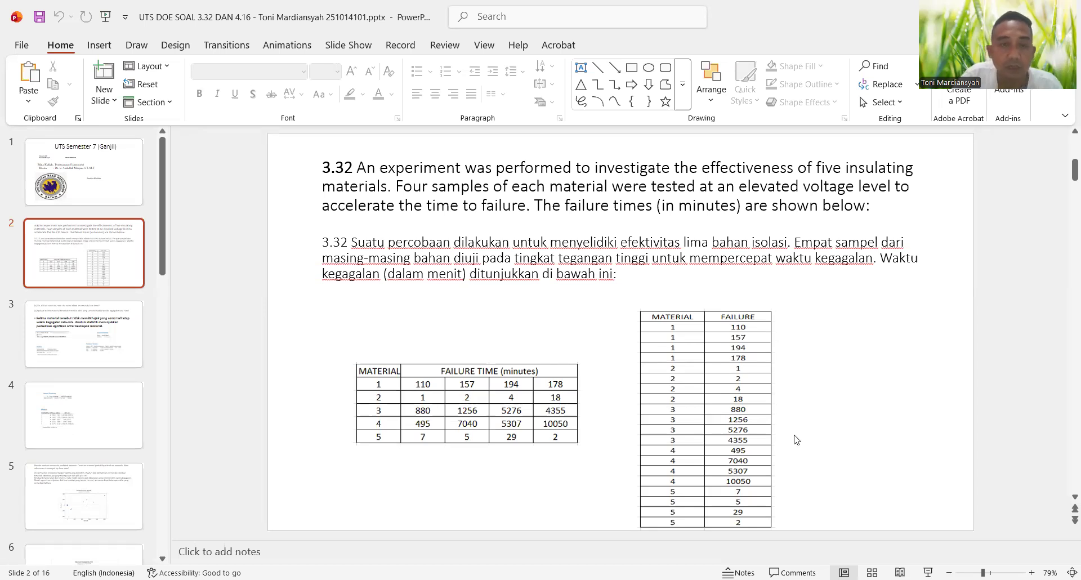
{"action": "scroll", "coordinate": [796, 439], "scroll_direction": "down", "scroll_amount": 1}
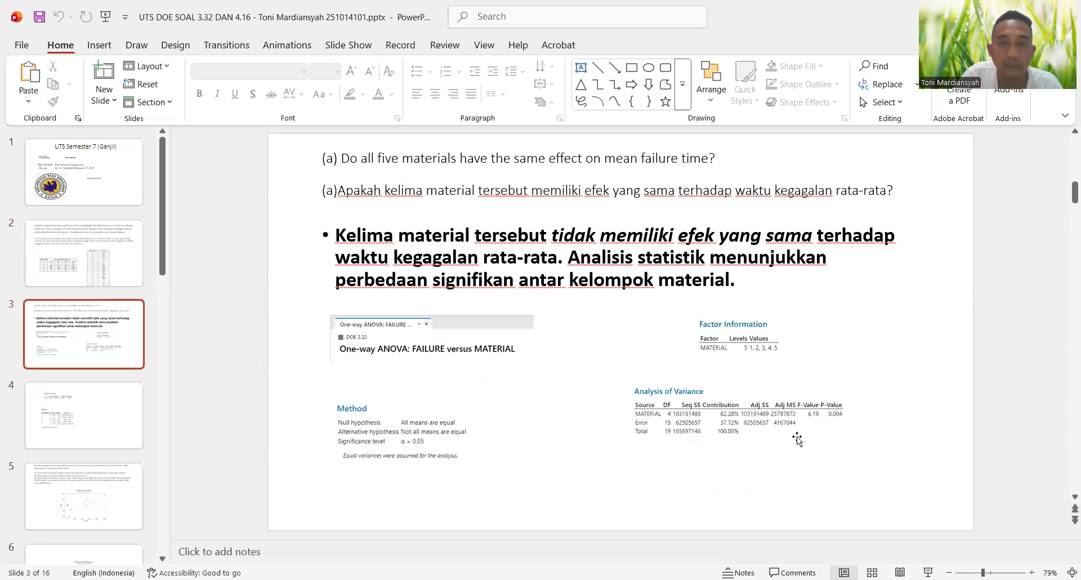
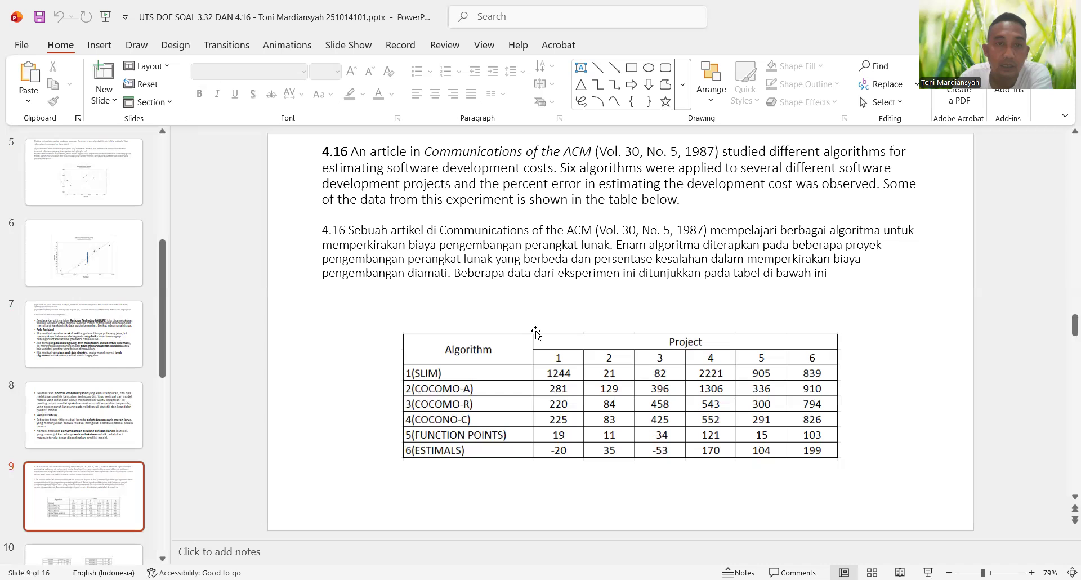
{"action": "scroll", "coordinate": [536, 333], "scroll_direction": "down", "scroll_amount": 1}
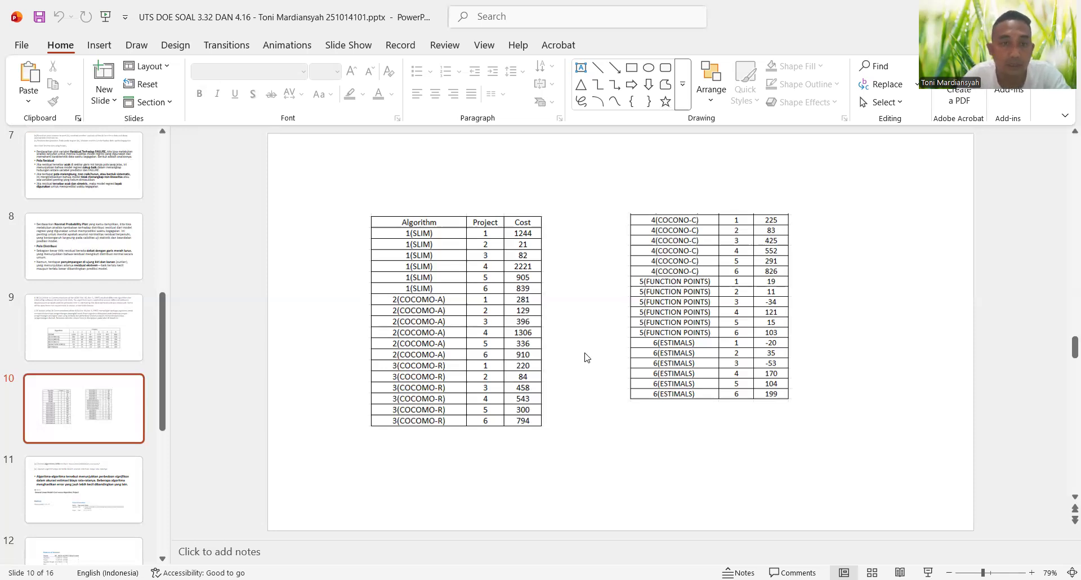
Step: Switch back to Minitab and paste the Algorithm, Project and Cost data with headers into the empty worksheet, starting at column C1
{"action": "key", "text": "alt+Tab"}
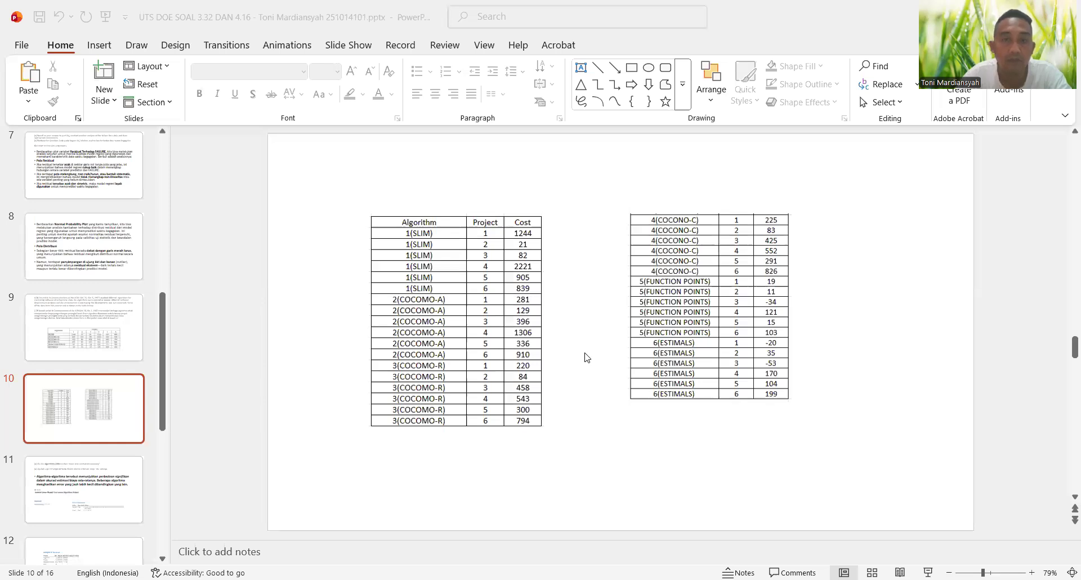
{"action": "key", "text": "alt+Tab"}
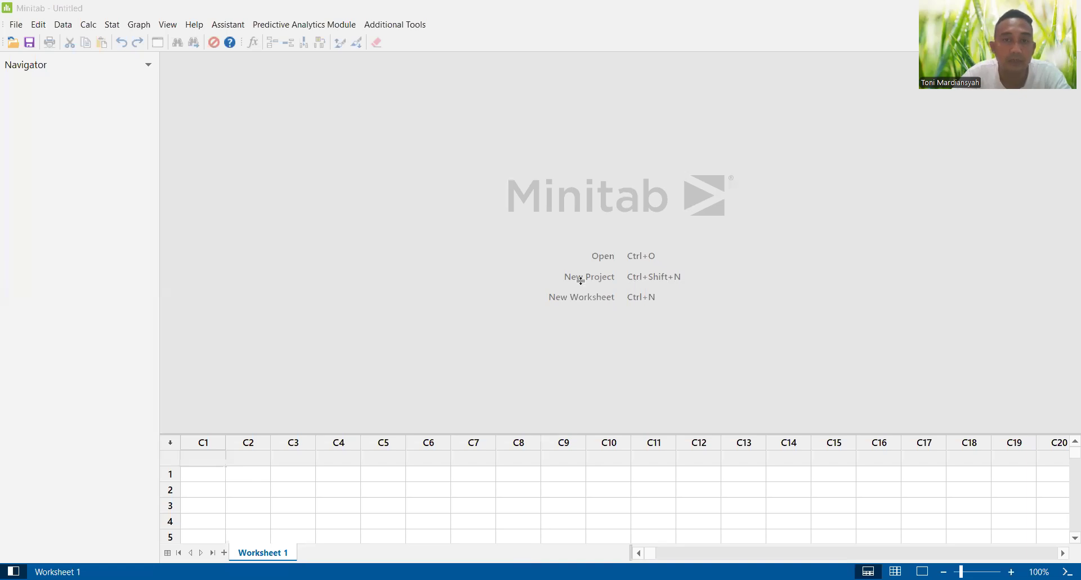
{"action": "left_click_drag", "start_coordinate": [583, 163], "coordinate": [583, 164]}
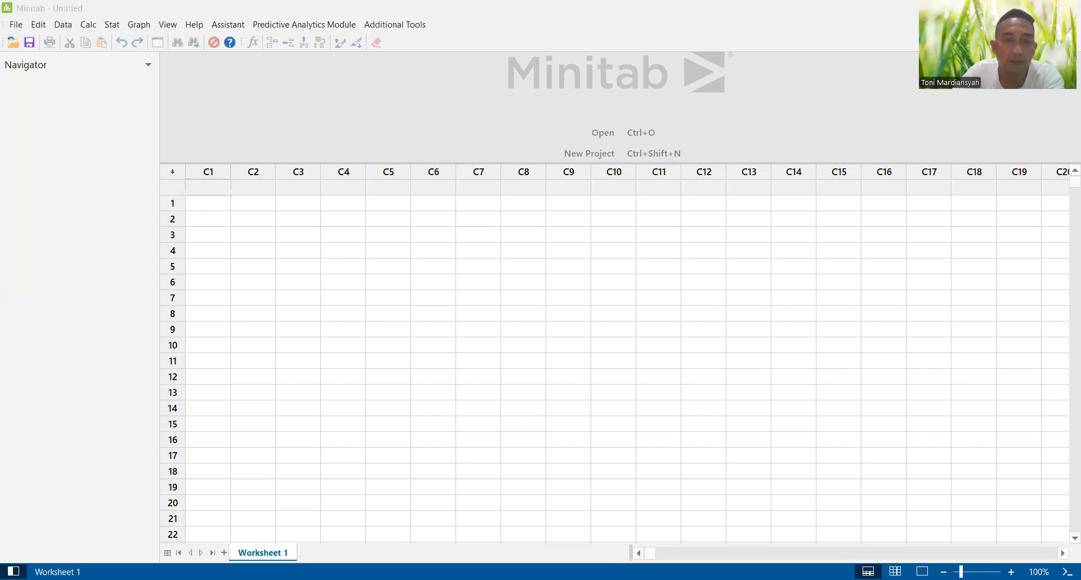
{"action": "left_click", "coordinate": [213, 190]}
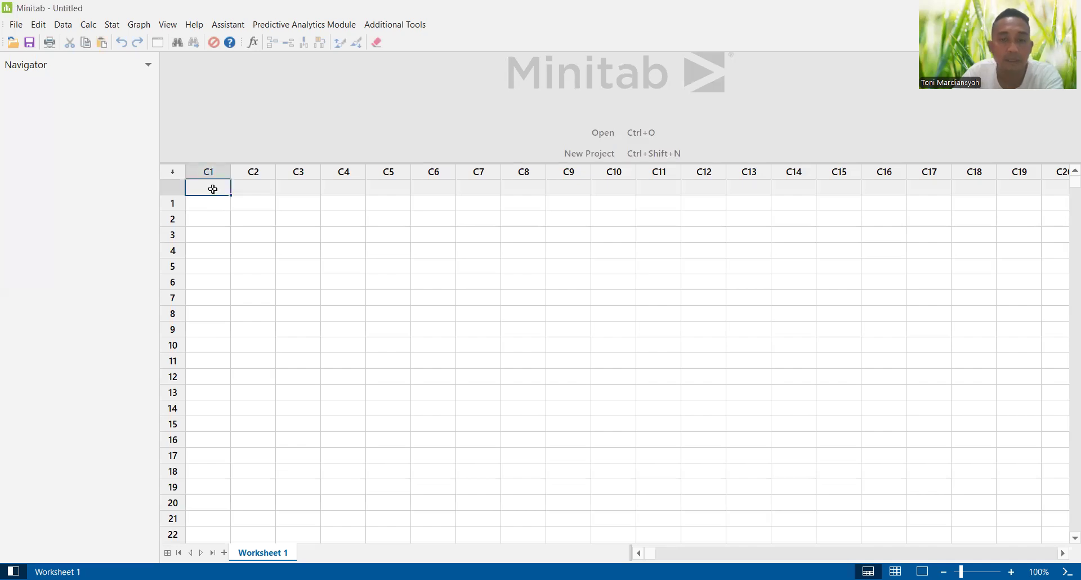
{"action": "key", "text": "ctrl+v"}
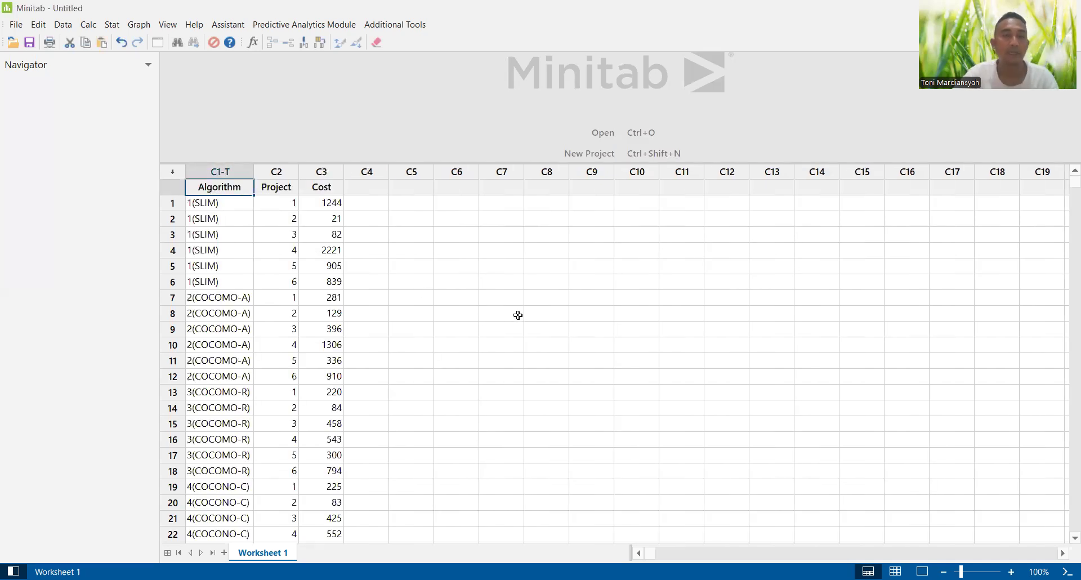
{"action": "left_click", "coordinate": [518, 315]}
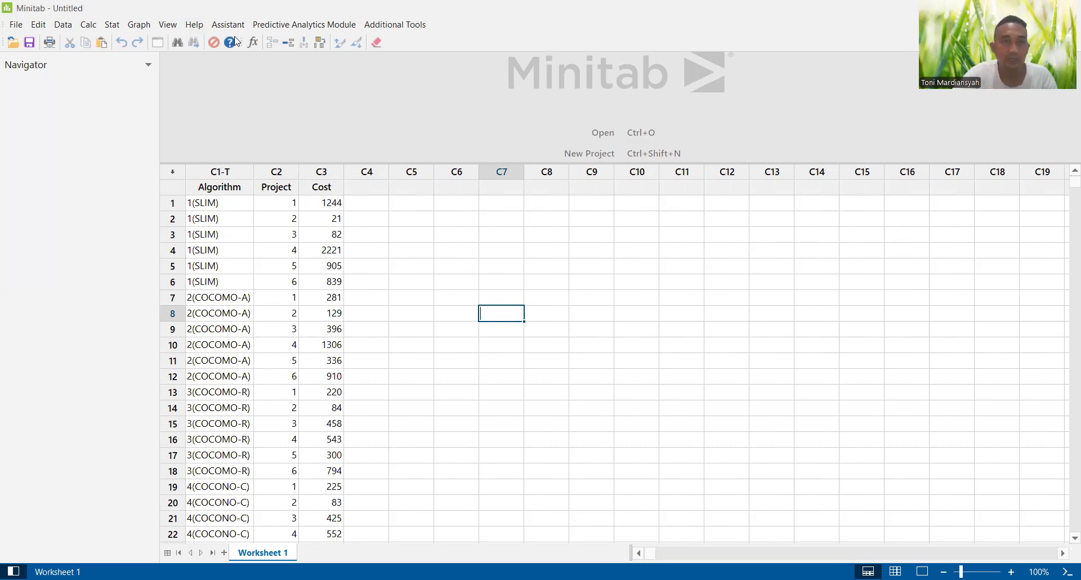
Step: Set up a Fit General Linear Model analysis with Cost as the response and Algorithm and Project as factors
{"action": "left_click", "coordinate": [113, 25]}
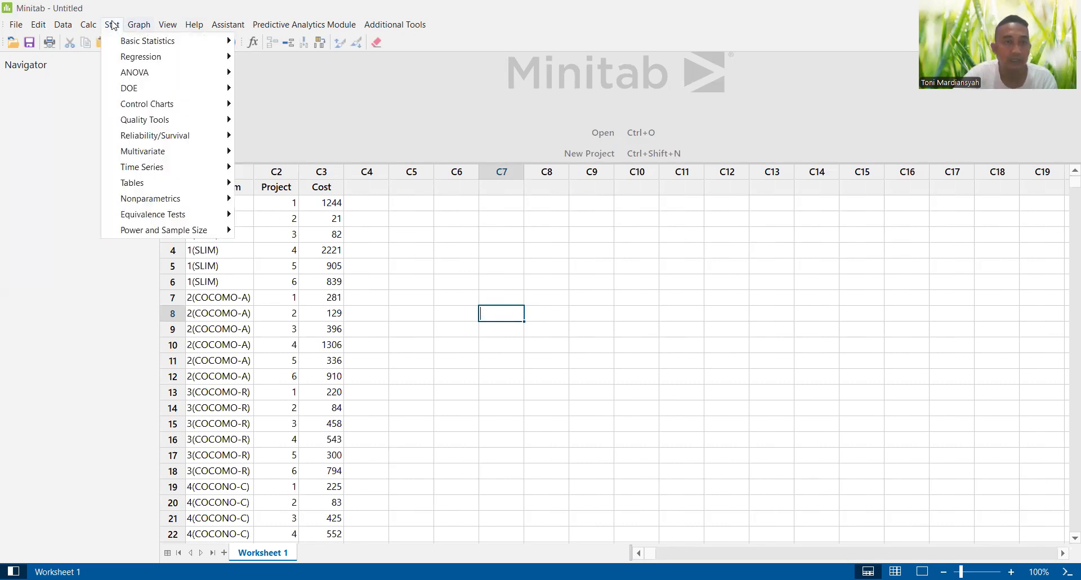
{"action": "mouse_move", "coordinate": [140, 74]}
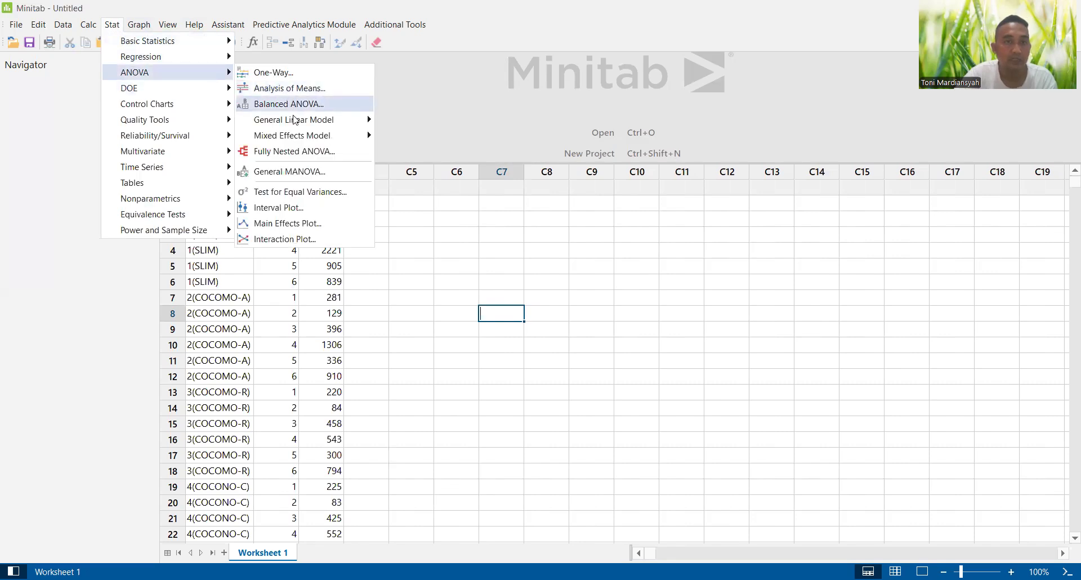
{"action": "mouse_move", "coordinate": [302, 121]}
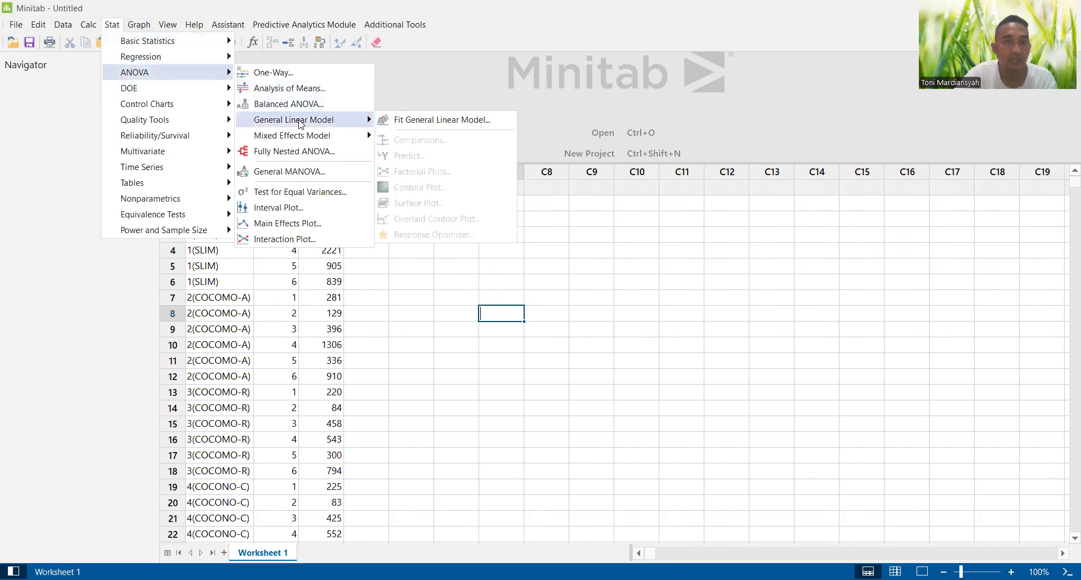
{"action": "left_click", "coordinate": [411, 121]}
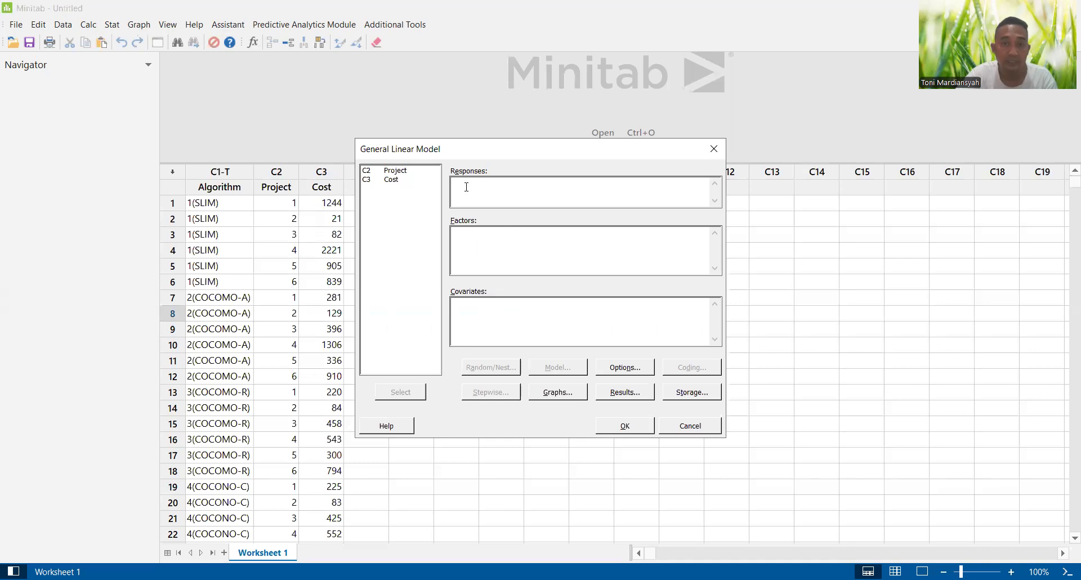
{"action": "left_click", "coordinate": [368, 184]}
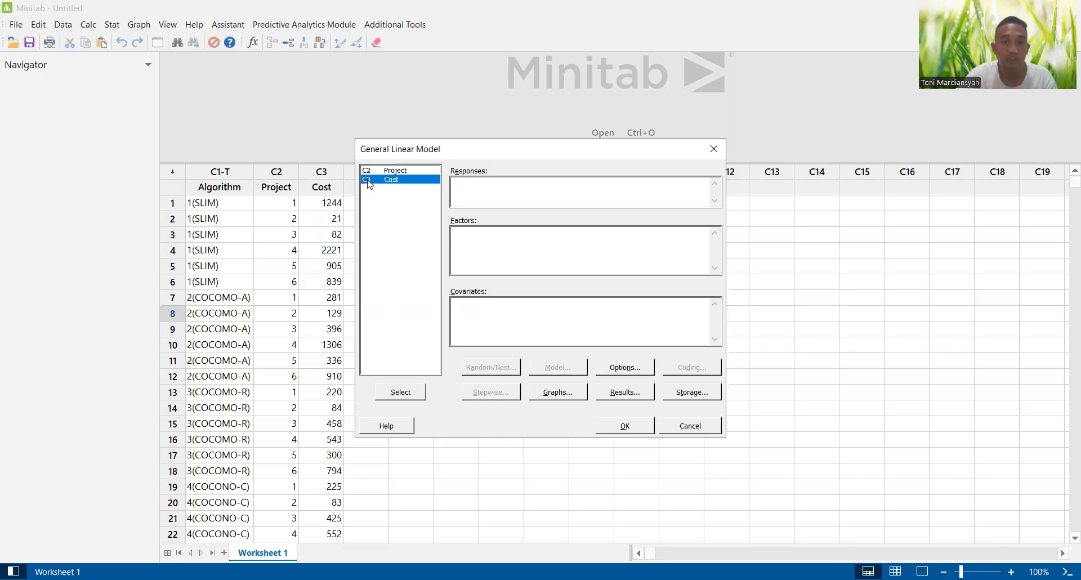
{"action": "left_click", "coordinate": [410, 398]}
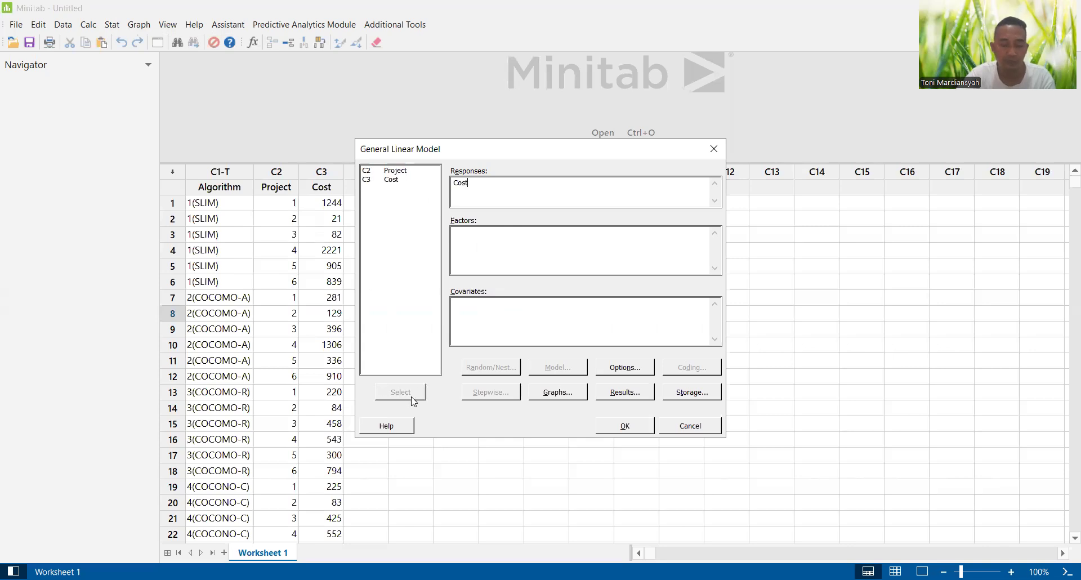
{"action": "left_click", "coordinate": [478, 244]}
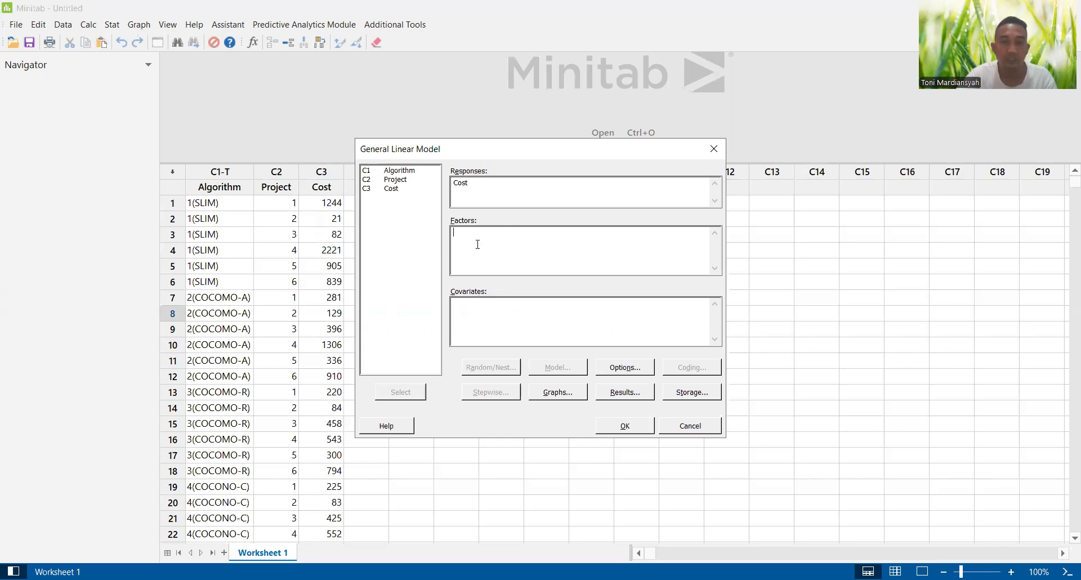
{"action": "double_click", "coordinate": [399, 170]}
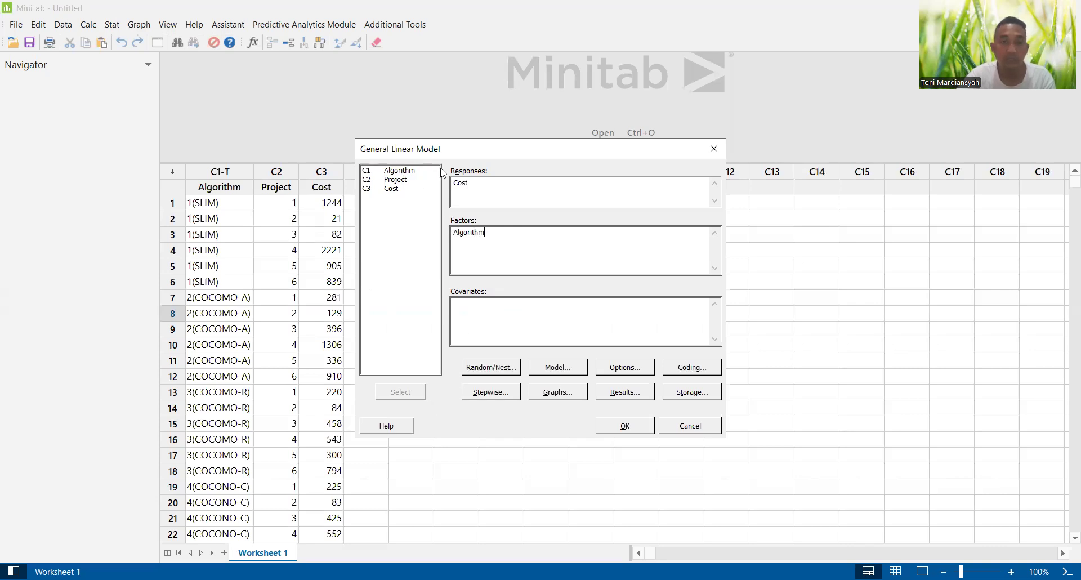
{"action": "left_click", "coordinate": [401, 179]}
{"action": "left_click", "coordinate": [416, 397]}
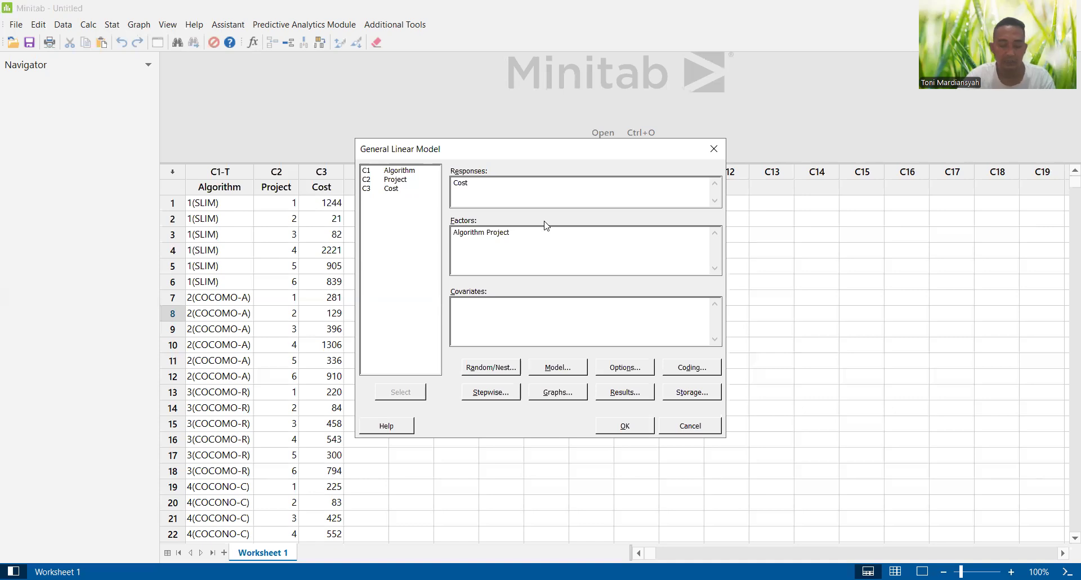
Step: Add the Algorithm*Project interaction to the terms in the general linear model
{"action": "left_click", "coordinate": [558, 368]}
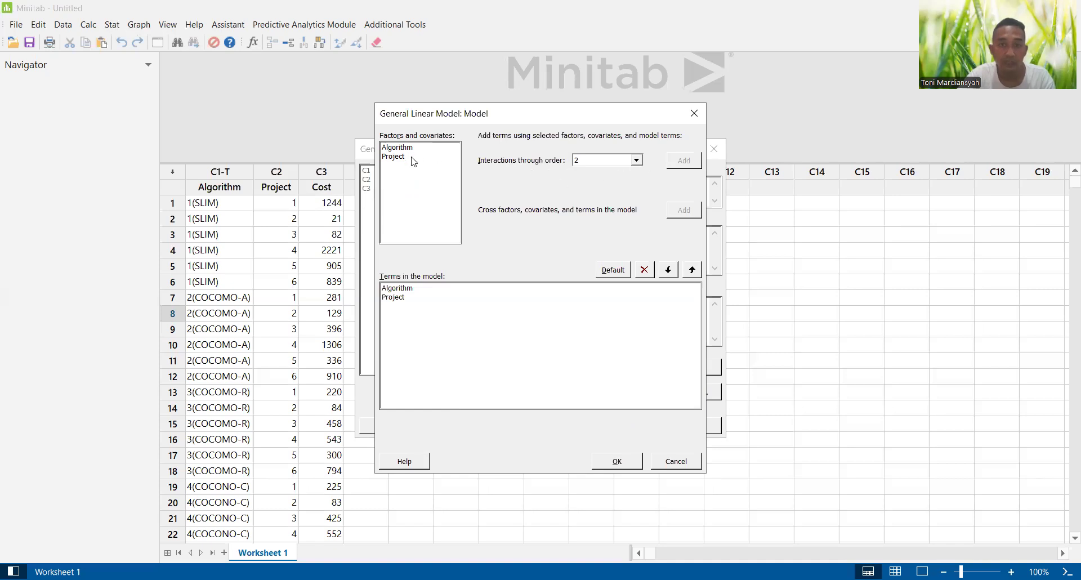
{"action": "left_click", "coordinate": [399, 289]}
{"action": "left_click", "coordinate": [402, 300], "text": "shift"}
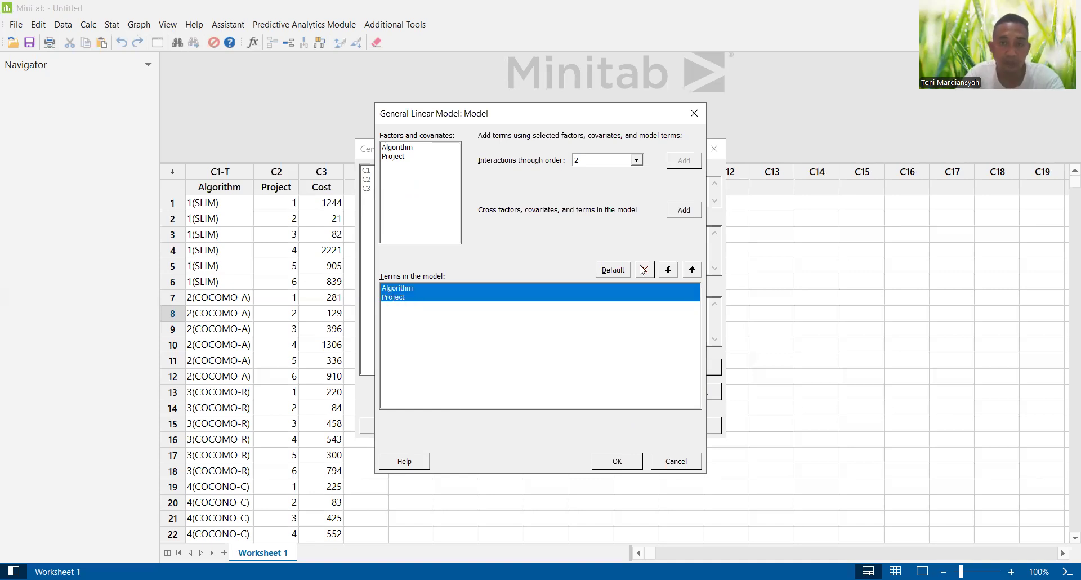
{"action": "left_click", "coordinate": [684, 210]}
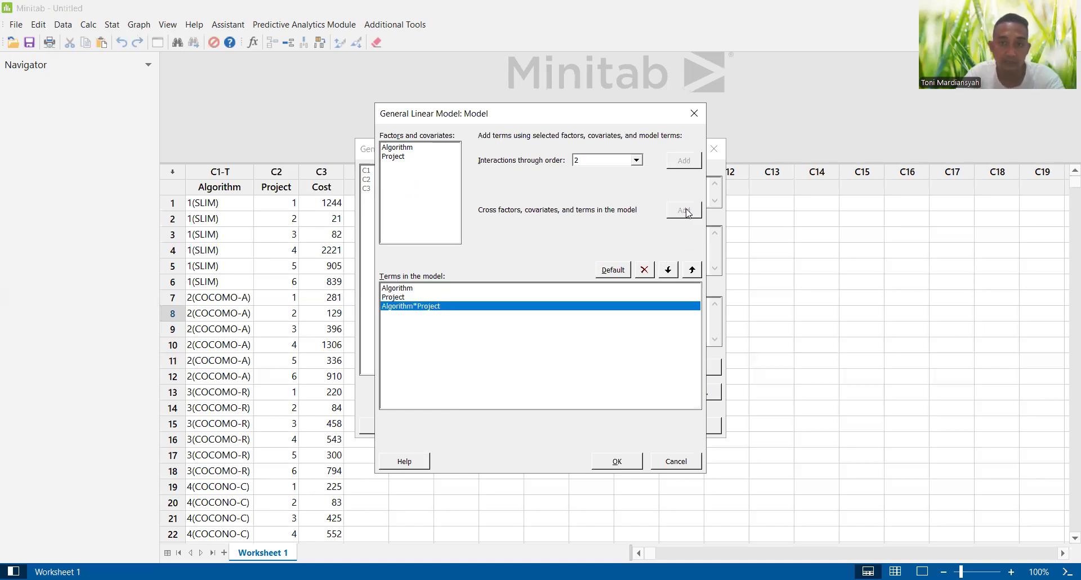
{"action": "left_click", "coordinate": [617, 462]}
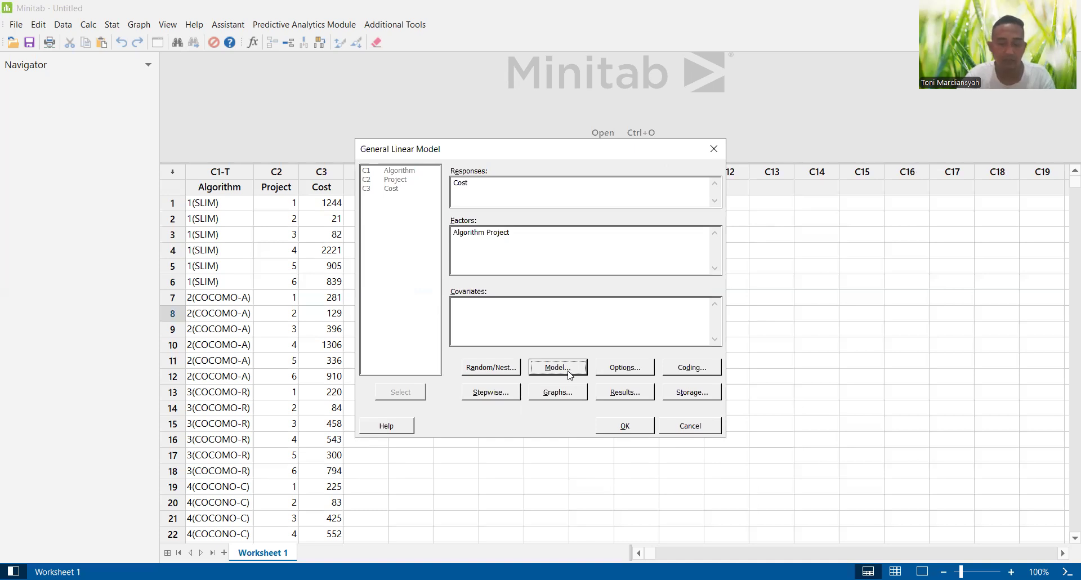
Step: Accept the model's default options and set the fits and residuals to be stored in the worksheet
{"action": "left_click", "coordinate": [630, 369]}
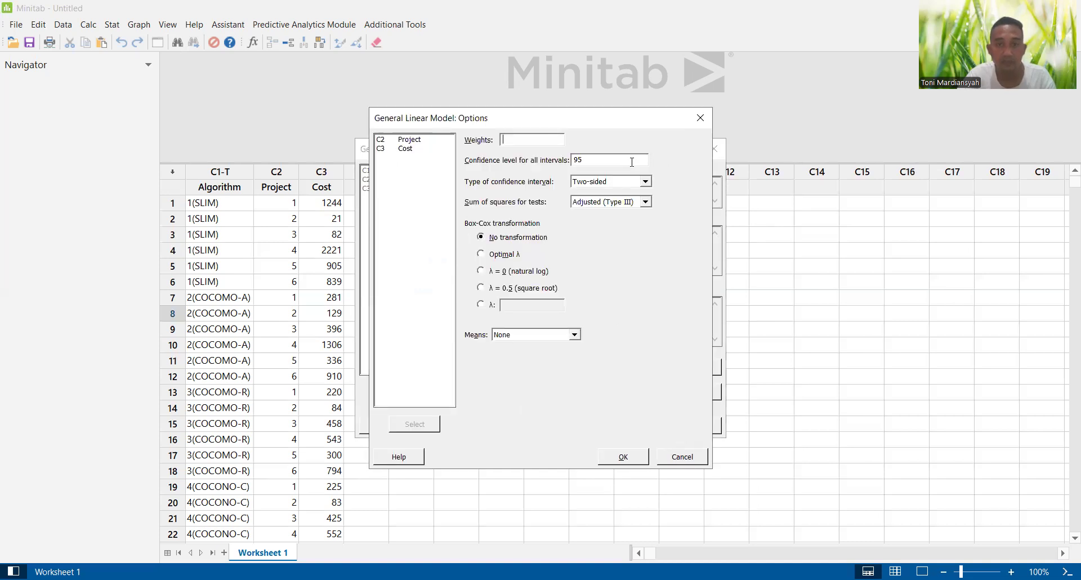
{"action": "left_click", "coordinate": [623, 456]}
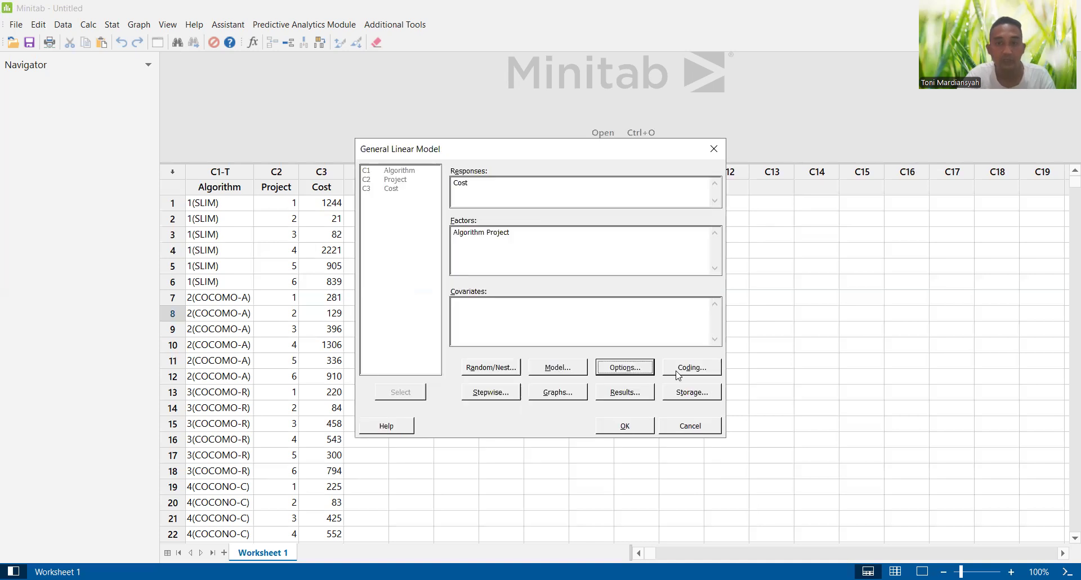
{"action": "left_click", "coordinate": [694, 397]}
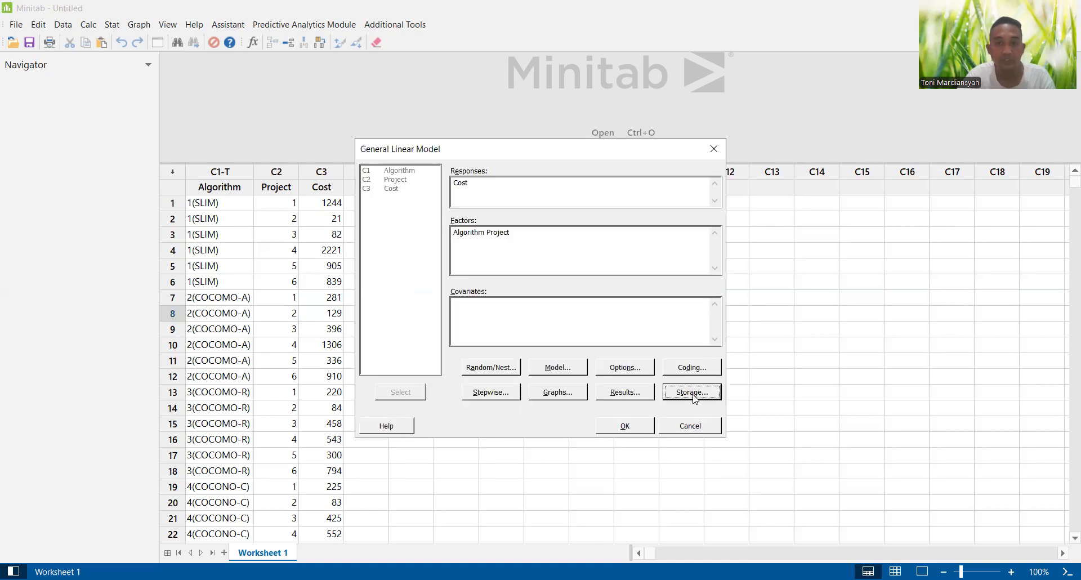
{"action": "left_click", "coordinate": [416, 198]}
{"action": "left_click", "coordinate": [419, 215]}
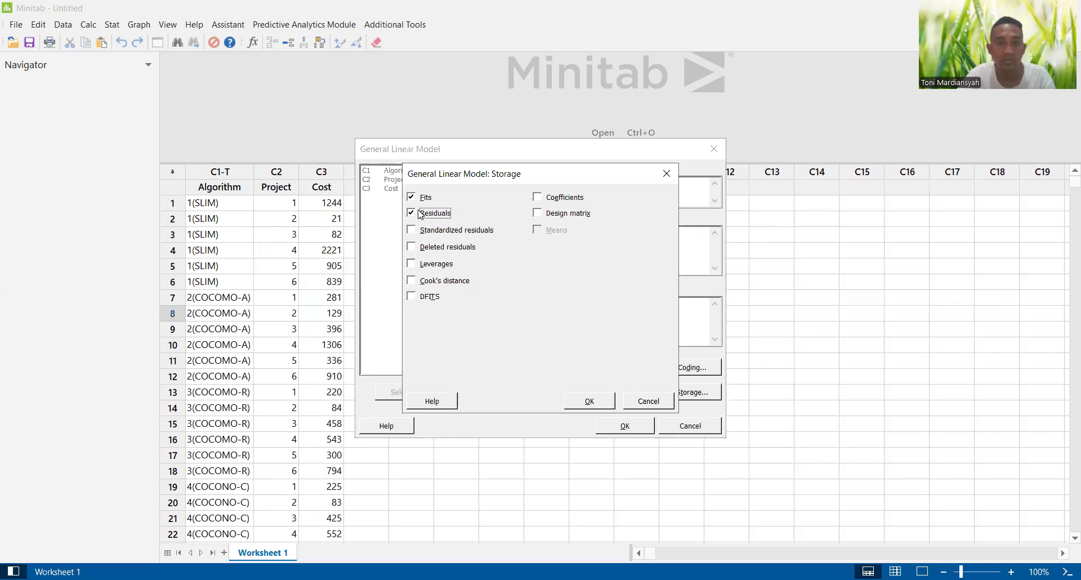
{"action": "left_click", "coordinate": [599, 404]}
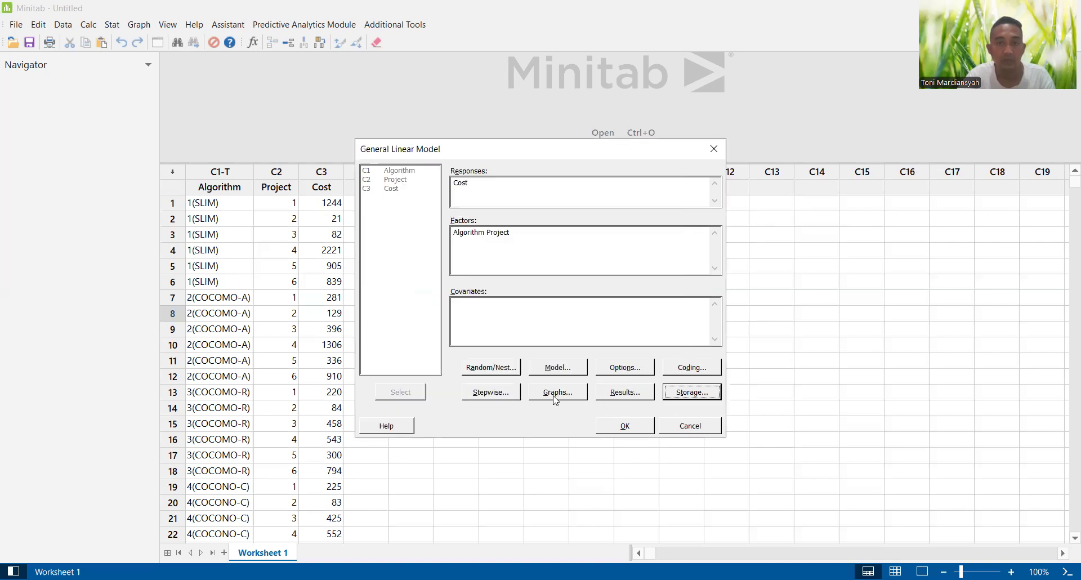
Step: Set the general linear model's results to display as expanded tables
{"action": "left_click", "coordinate": [638, 397]}
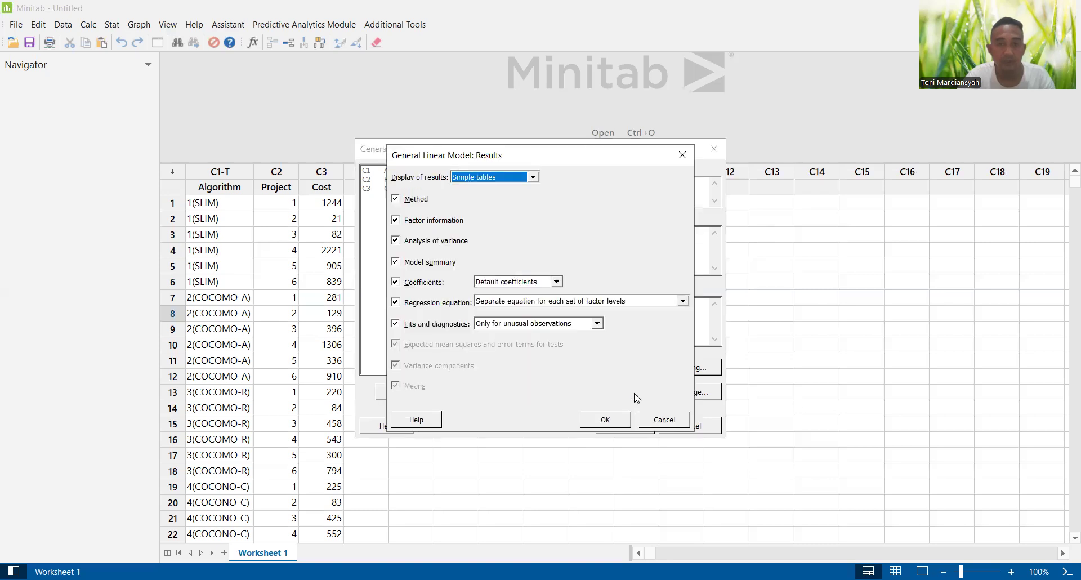
{"action": "left_click", "coordinate": [533, 177]}
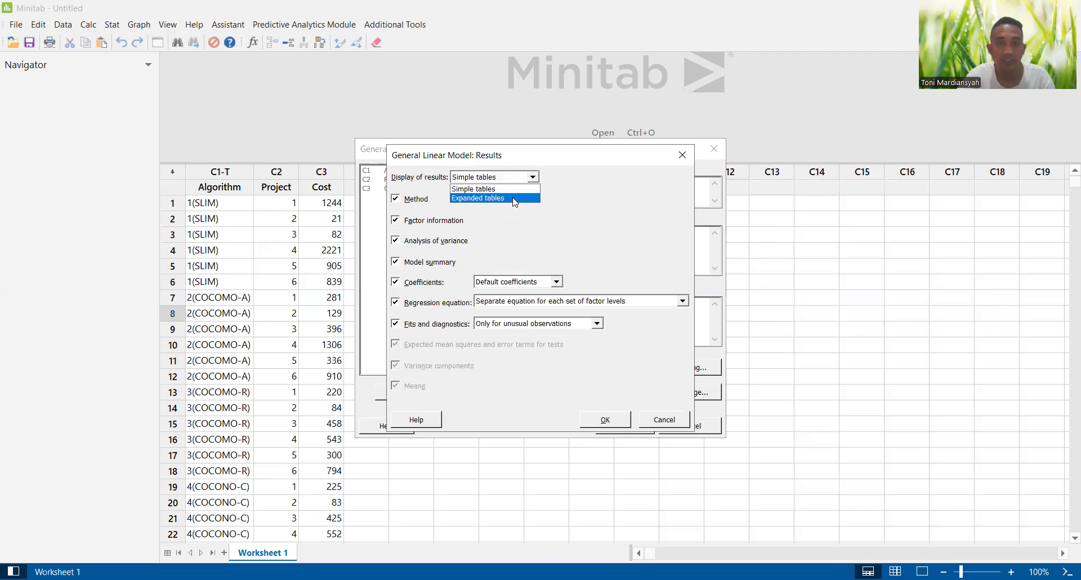
{"action": "left_click", "coordinate": [607, 421]}
{"action": "left_click", "coordinate": [611, 423]}
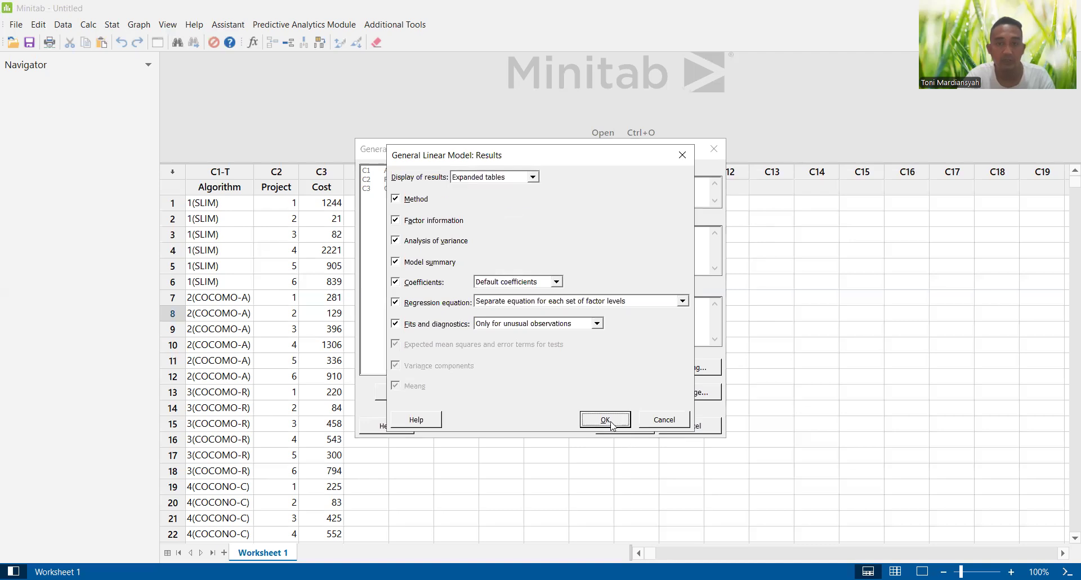
Step: Enable the histogram, normal probability, versus fits and versus order plots for regular residuals, and run the general linear model
{"action": "left_click", "coordinate": [565, 396]}
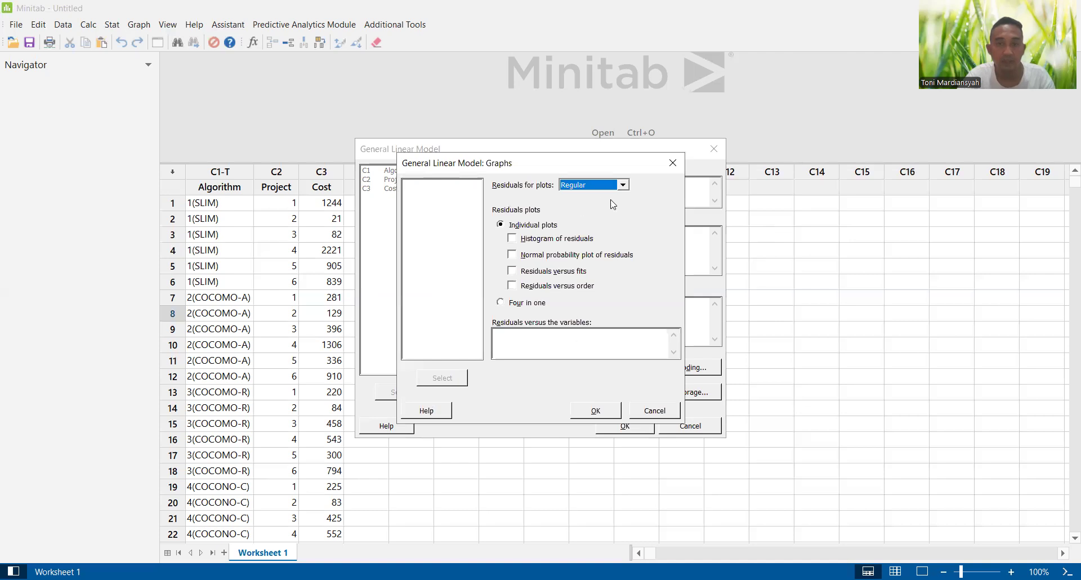
{"action": "left_click", "coordinate": [513, 239]}
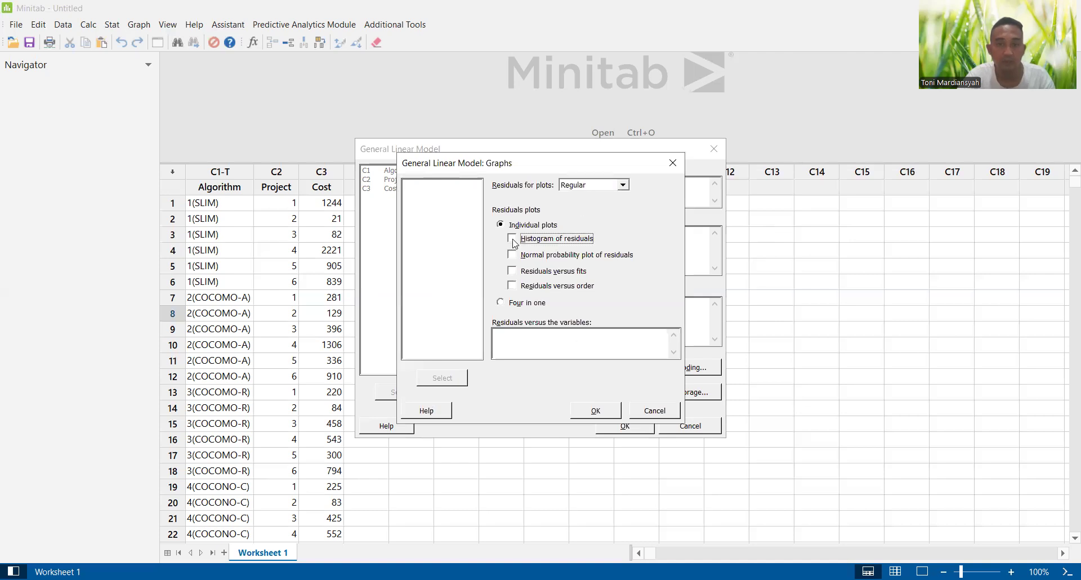
{"action": "left_click", "coordinate": [513, 255]}
{"action": "left_click", "coordinate": [512, 271]}
{"action": "left_click", "coordinate": [512, 286]}
{"action": "left_click", "coordinate": [622, 186]}
{"action": "left_click", "coordinate": [620, 398]}
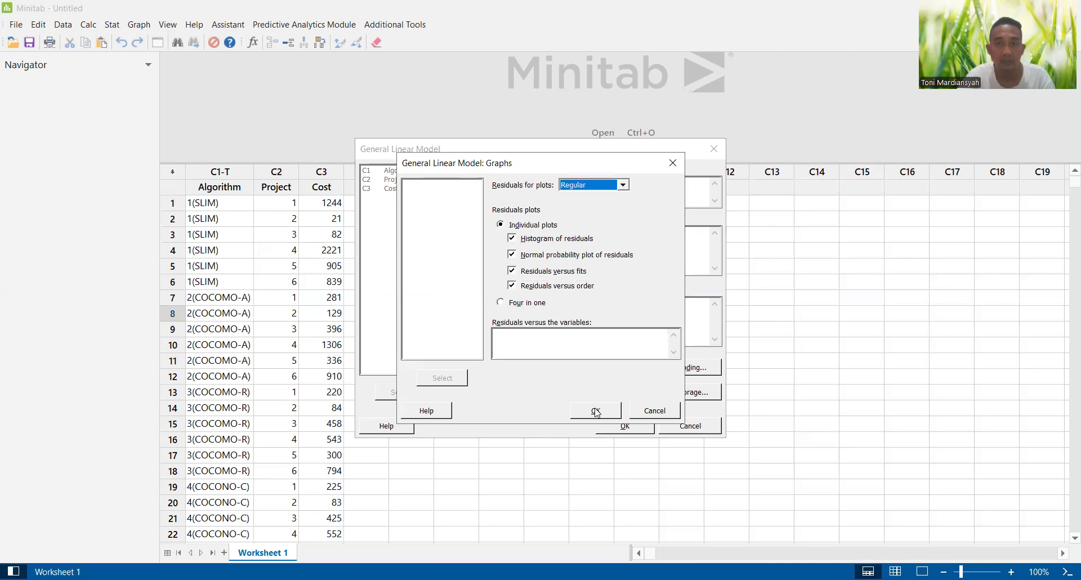
{"action": "left_click", "coordinate": [596, 411]}
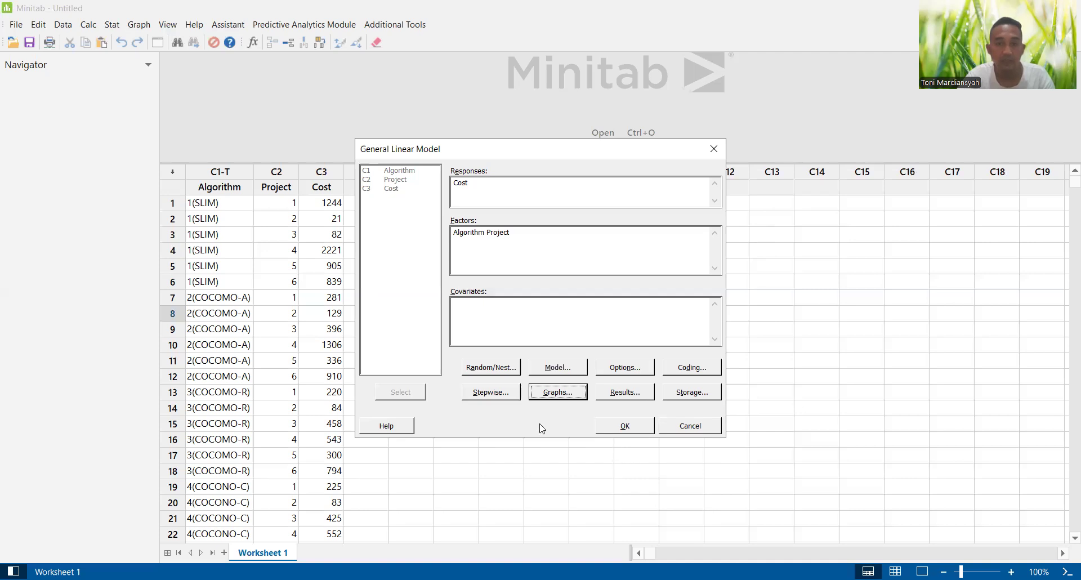
{"action": "left_click", "coordinate": [621, 427]}
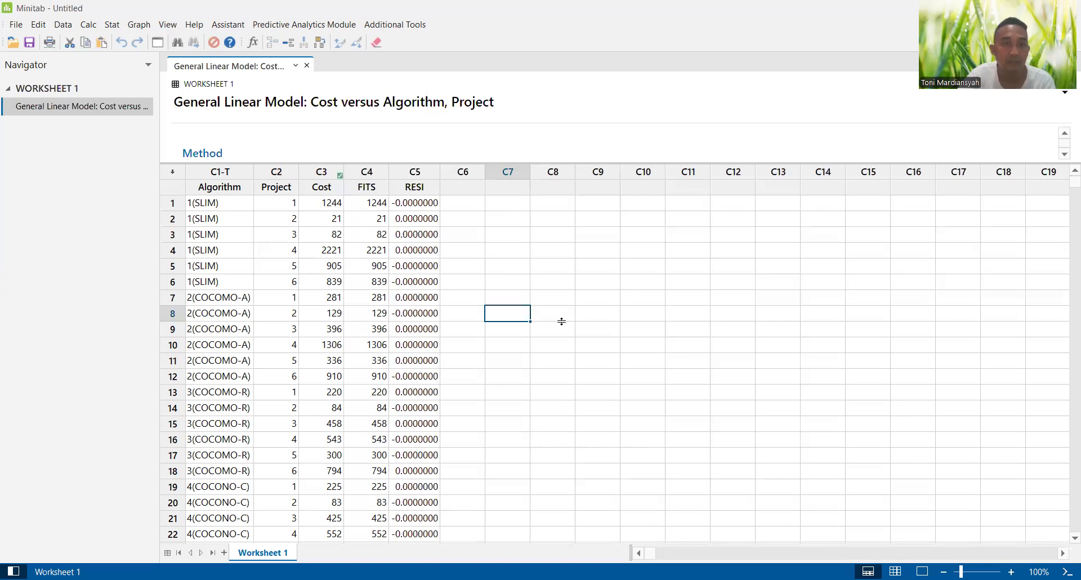
Step: Enlarge the output area and examine the factor information, analysis of variance, coefficients, regression equation and notes of the Cost model
{"action": "left_click_drag", "start_coordinate": [562, 321], "coordinate": [561, 324]}
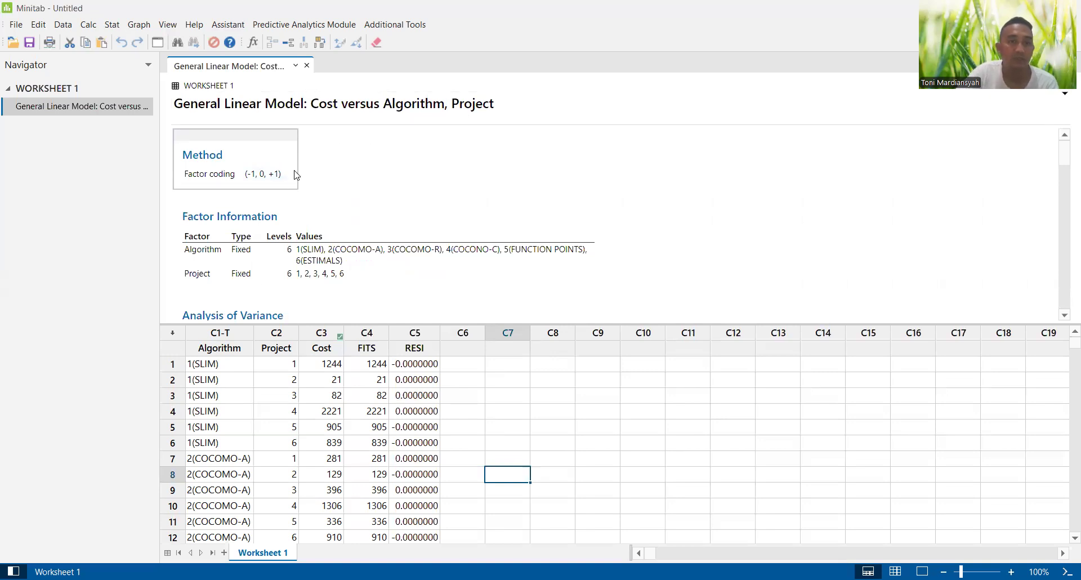
{"action": "scroll", "coordinate": [317, 219], "scroll_direction": "down", "scroll_amount": 3}
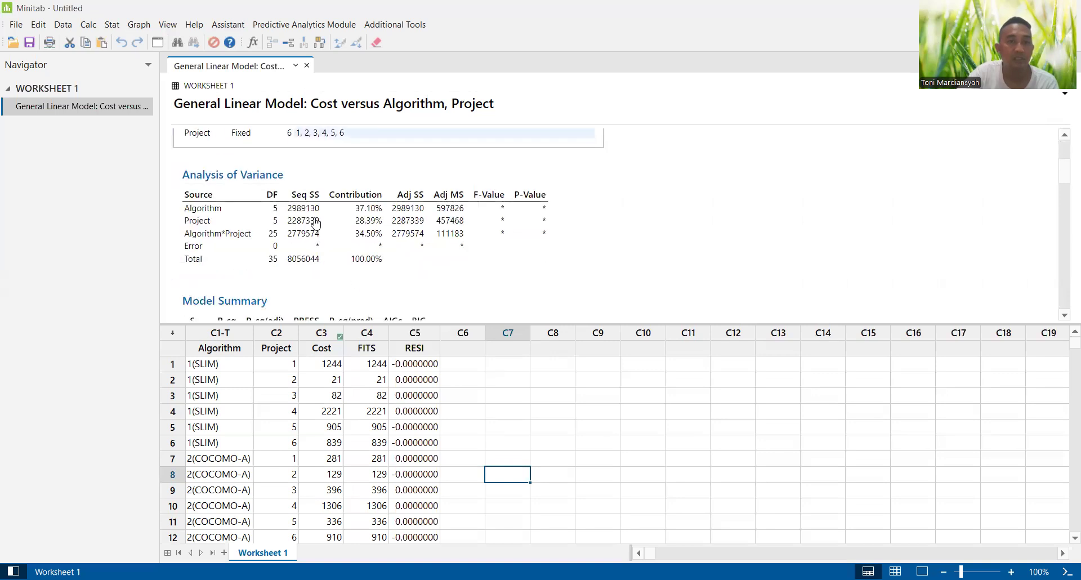
{"action": "scroll", "coordinate": [316, 222], "scroll_direction": "down", "scroll_amount": 5}
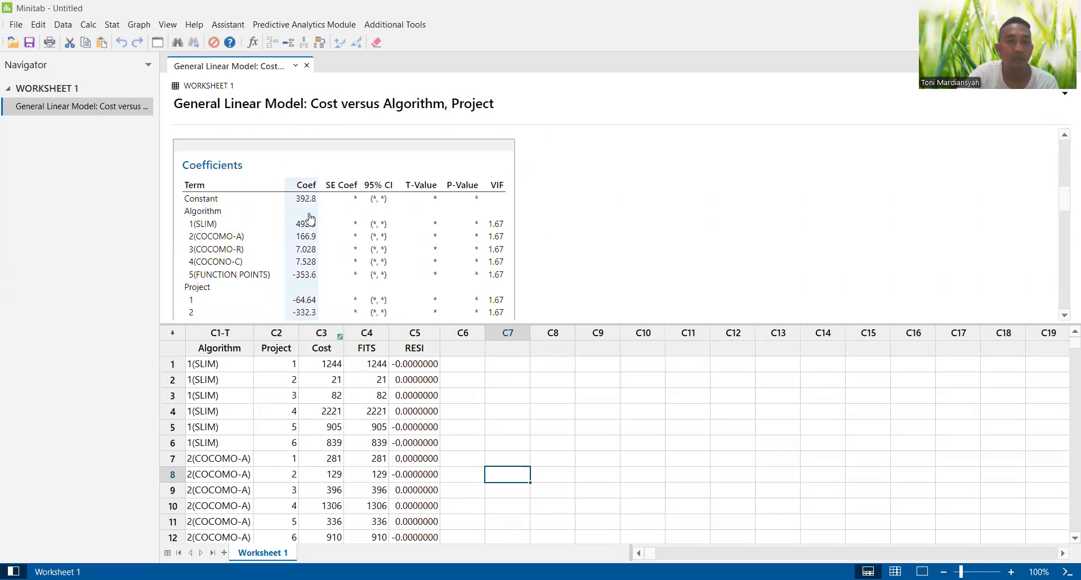
{"action": "scroll", "coordinate": [309, 216], "scroll_direction": "up", "scroll_amount": 2}
{"action": "scroll", "coordinate": [308, 211], "scroll_direction": "down", "scroll_amount": 5}
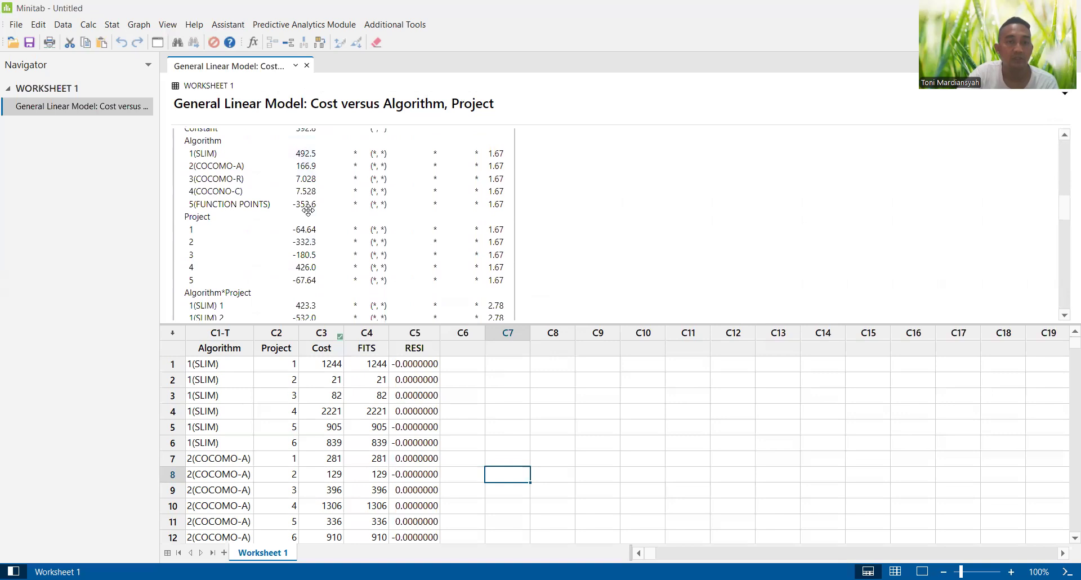
{"action": "scroll", "coordinate": [308, 209], "scroll_direction": "down", "scroll_amount": 10}
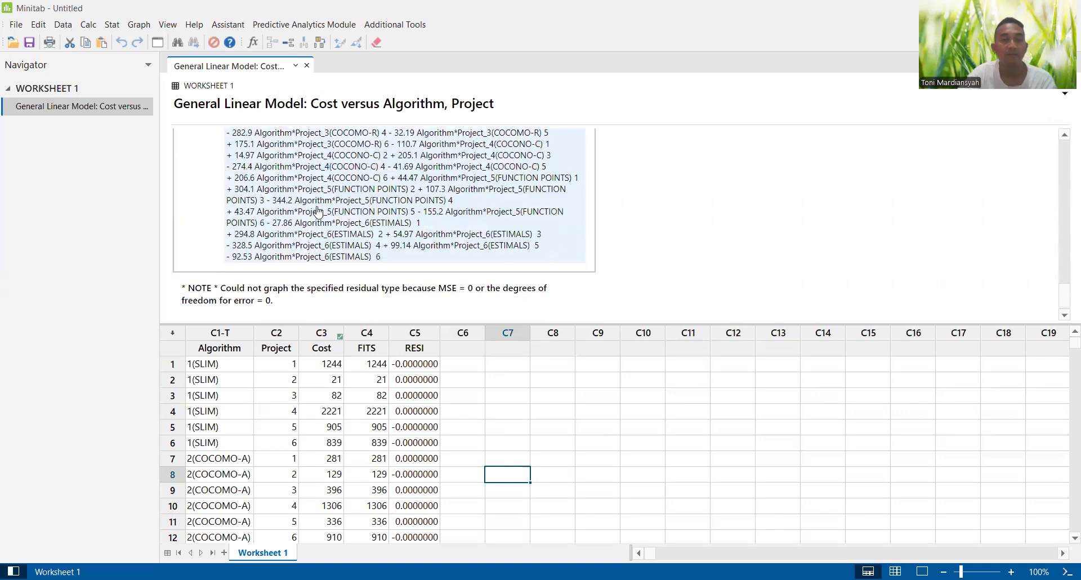
{"action": "scroll", "coordinate": [312, 215], "scroll_direction": "up", "scroll_amount": 6}
{"action": "scroll", "coordinate": [316, 214], "scroll_direction": "up", "scroll_amount": 10}
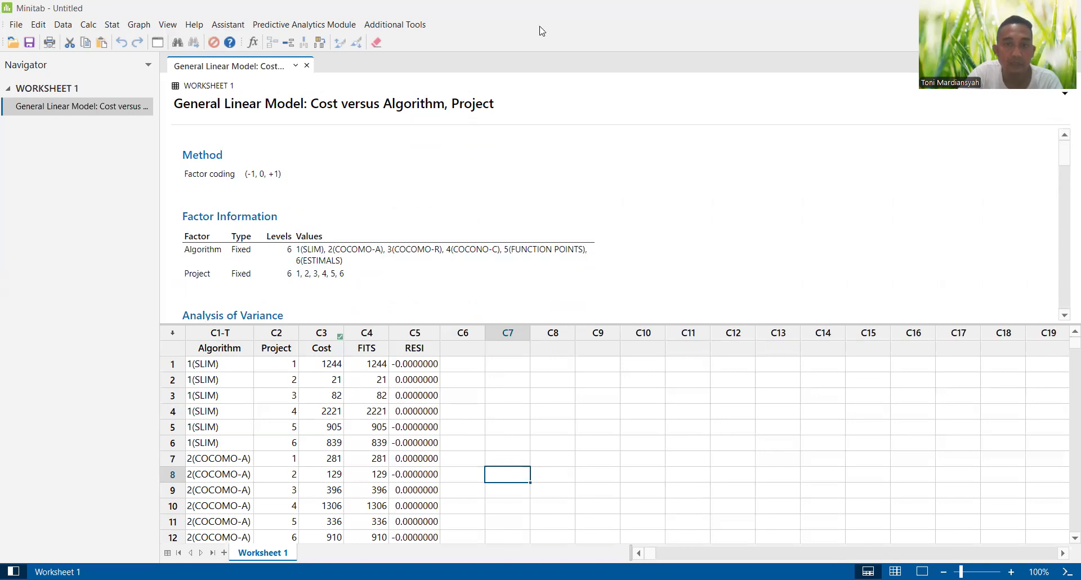
Step: Switch to the PowerPoint presentation and show slide 11, which answers question (a) on the algorithms' mean cost estimation accuracy
{"action": "key", "text": "alt+Tab"}
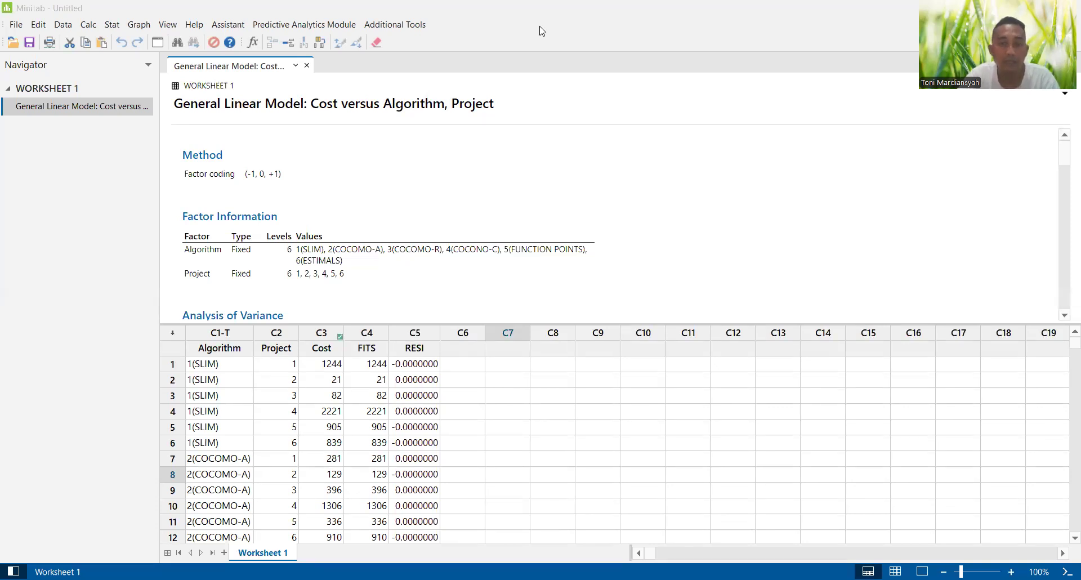
{"action": "key", "text": "alt+Tab"}
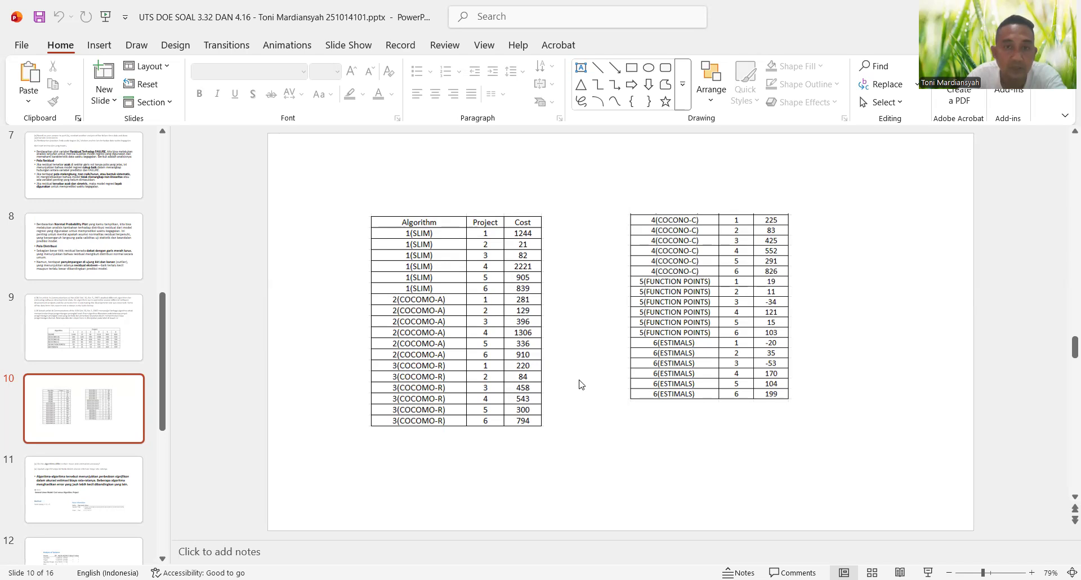
{"action": "scroll", "coordinate": [580, 384], "scroll_direction": "down", "scroll_amount": 2}
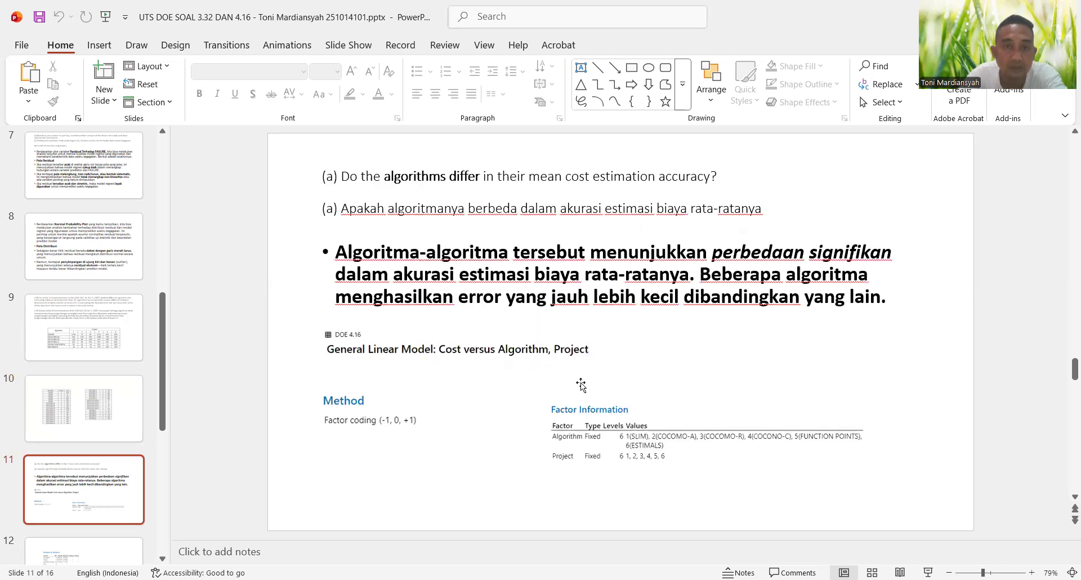